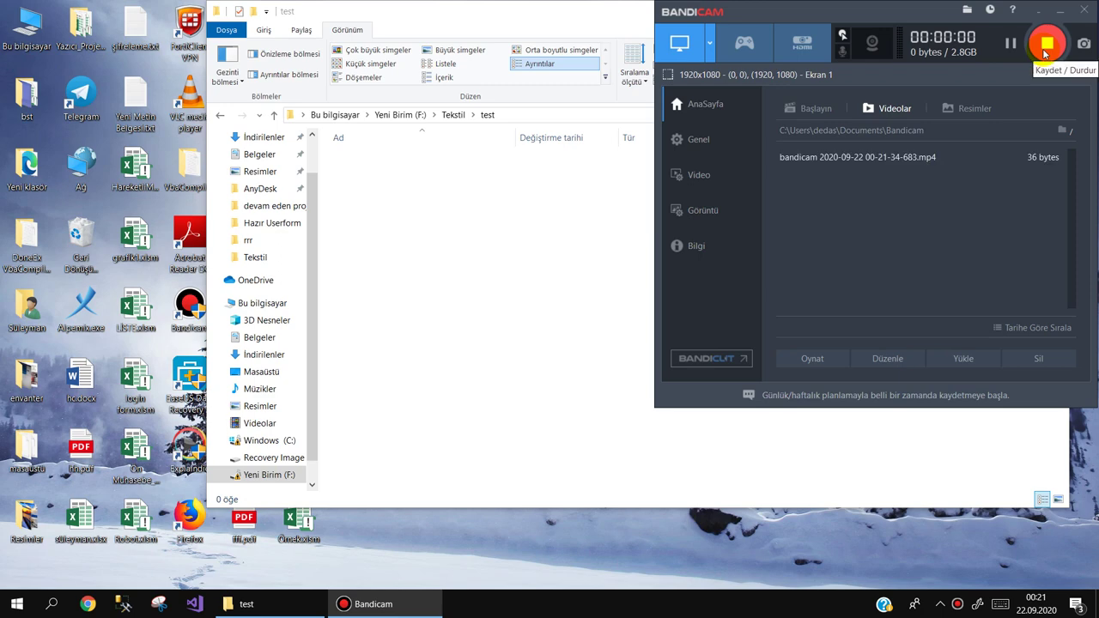
# Step: Start recording, then create a new Microsoft Excel Çalışma Sayfası named test.xlsx and open it
pyautogui.click(1046, 43)
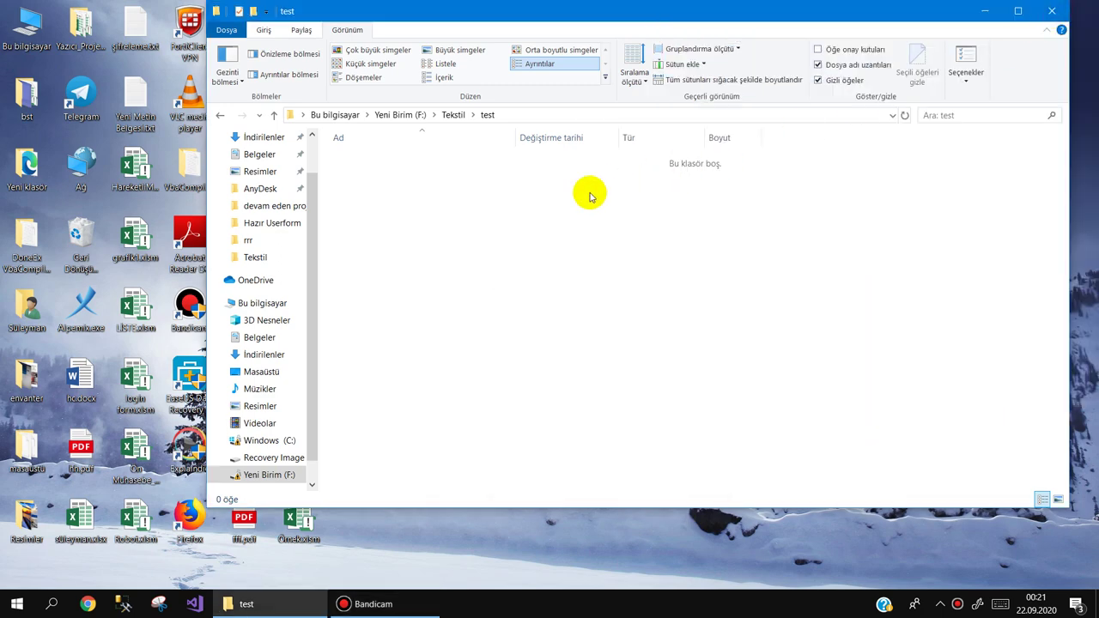
pyautogui.click(862, 4)
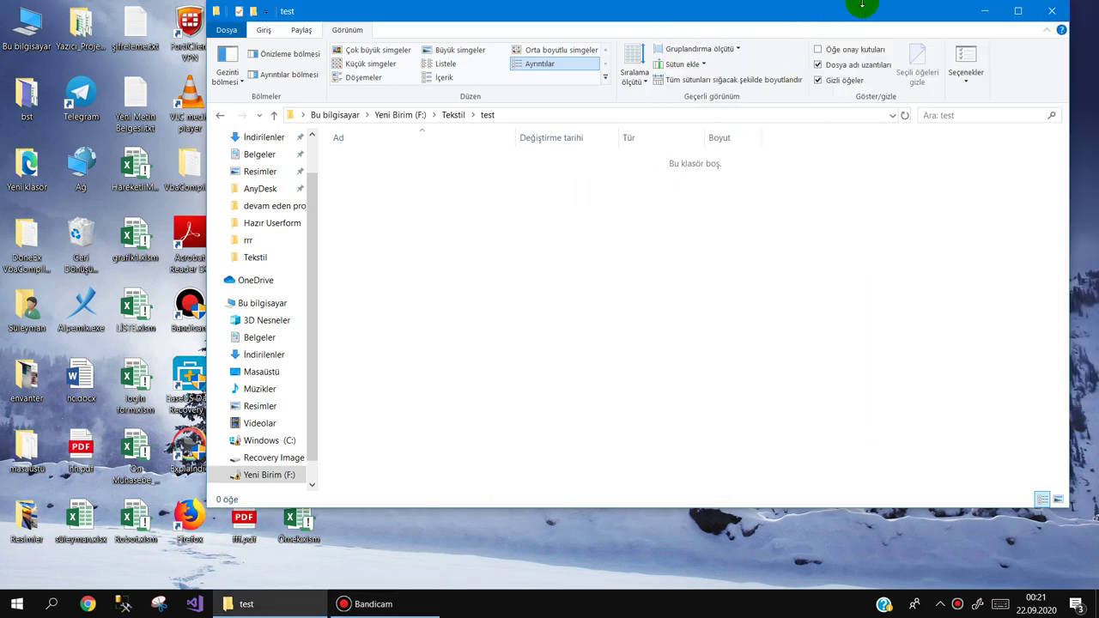
pyautogui.rightClick(372, 217)
pyautogui.moveTo(455, 407)
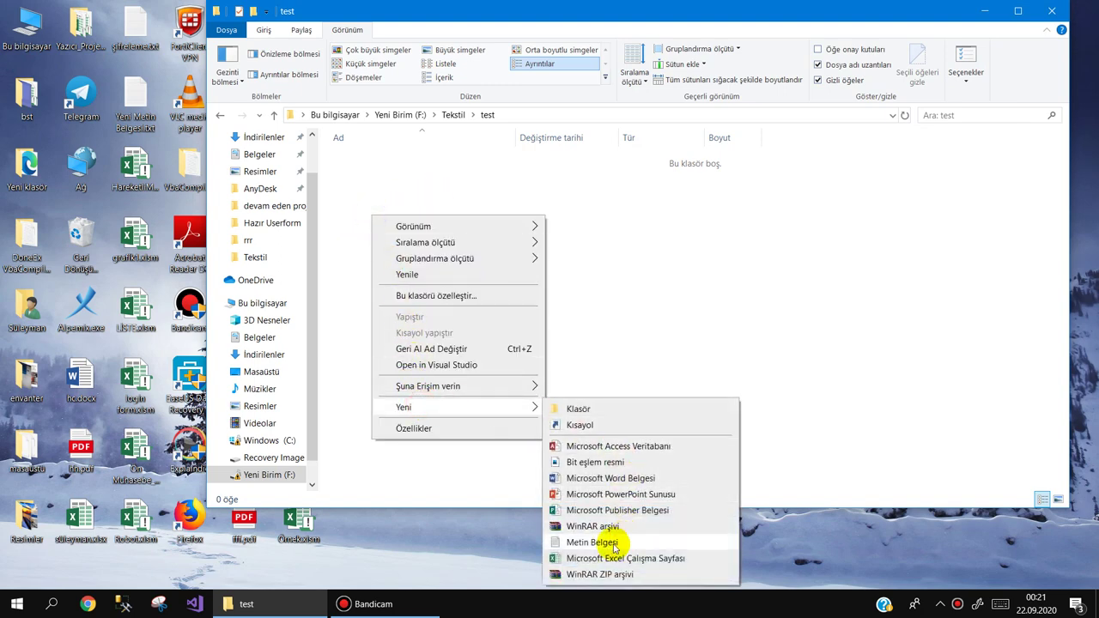
pyautogui.click(594, 559)
pyautogui.write('test.xlsx')
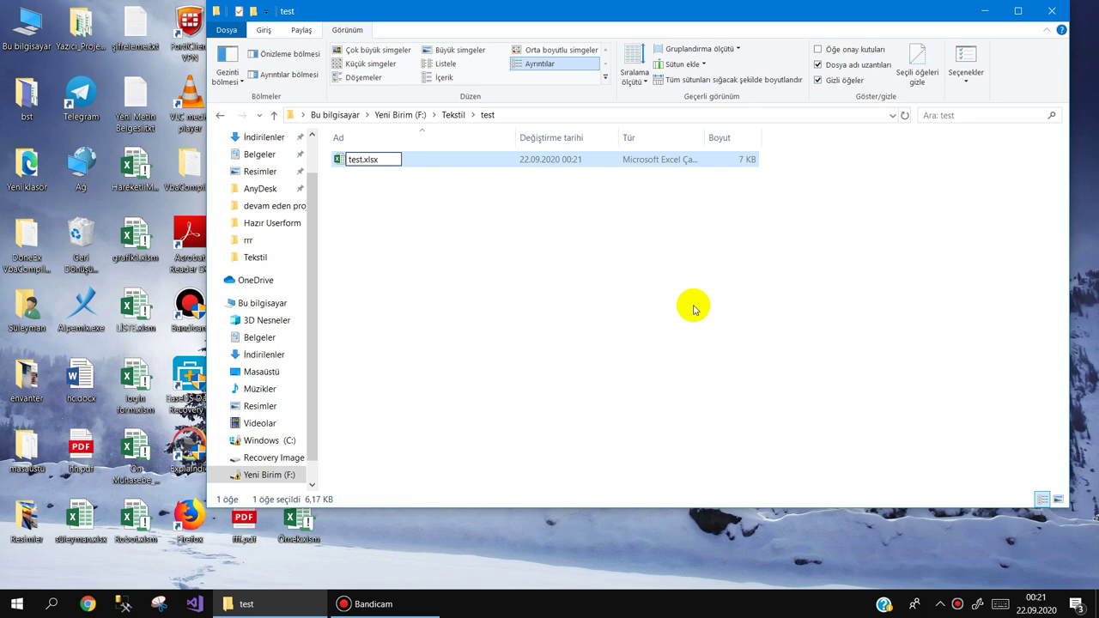
pyautogui.press('Return')
pyautogui.press('Return')
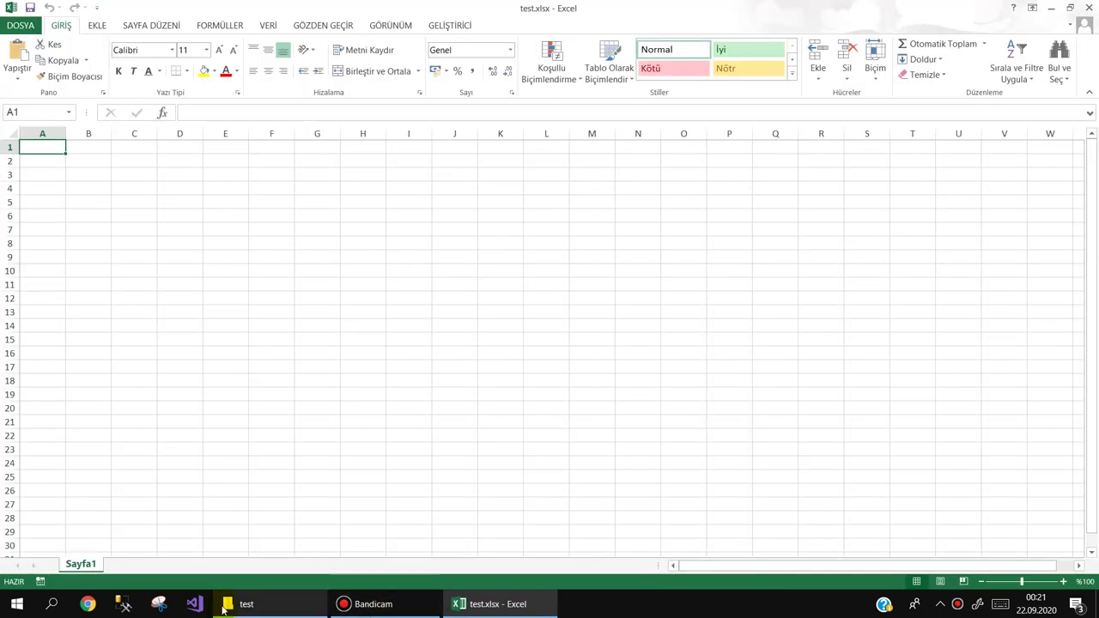
# Step: Widen every column of the test.xlsx sheet
pyautogui.click(246, 603)
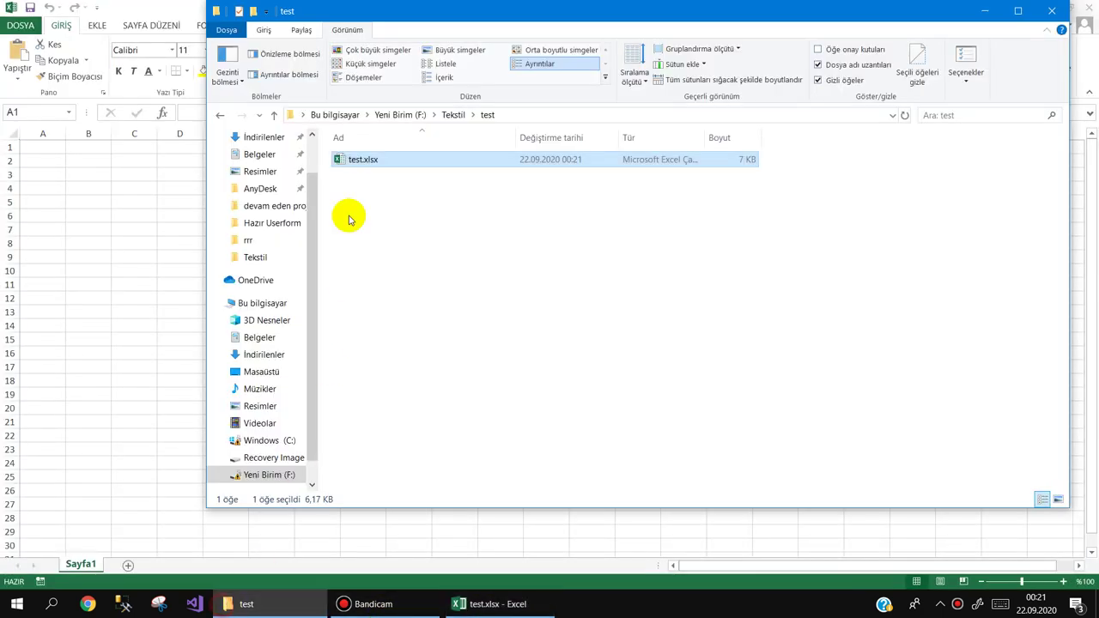
pyautogui.click(110, 181)
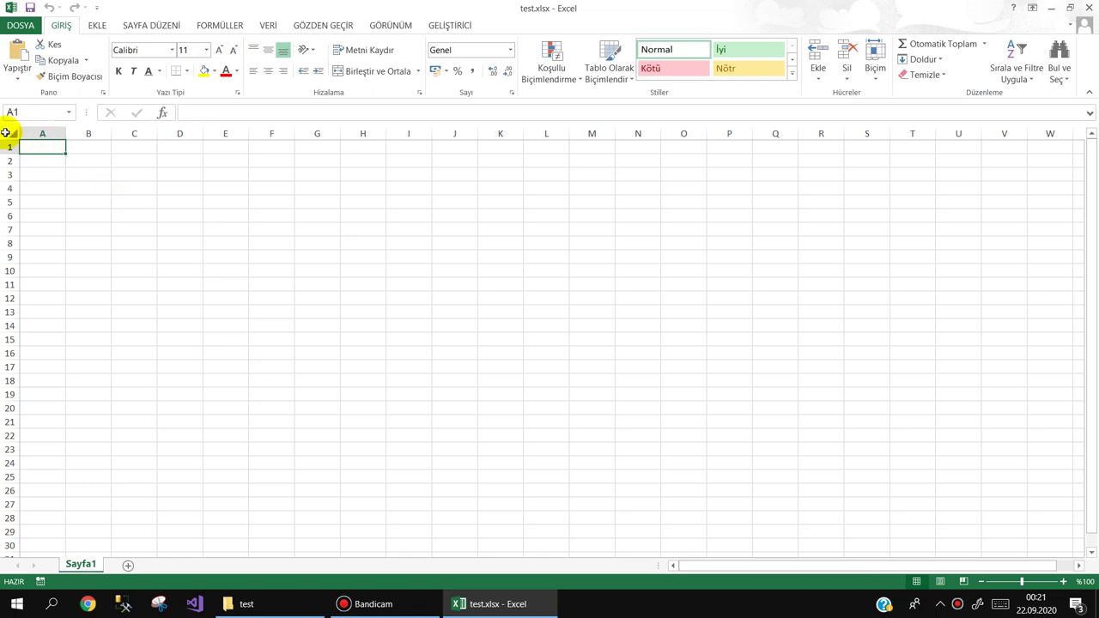
pyautogui.click(12, 134)
pyautogui.moveTo(66, 133); pyautogui.dragTo(84, 133)
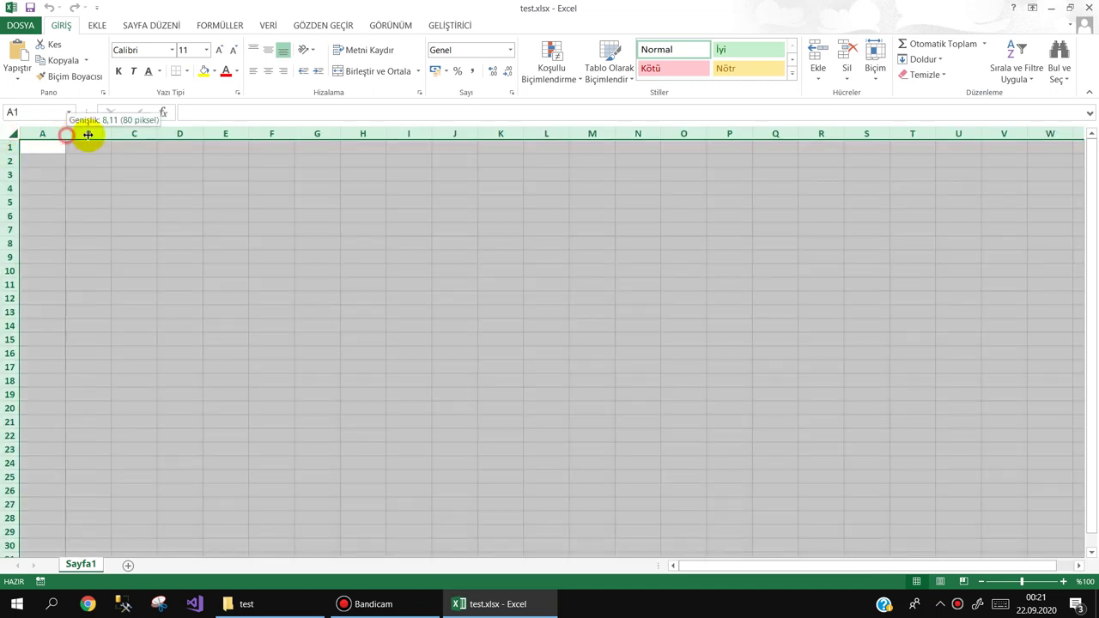
pyautogui.click(69, 145)
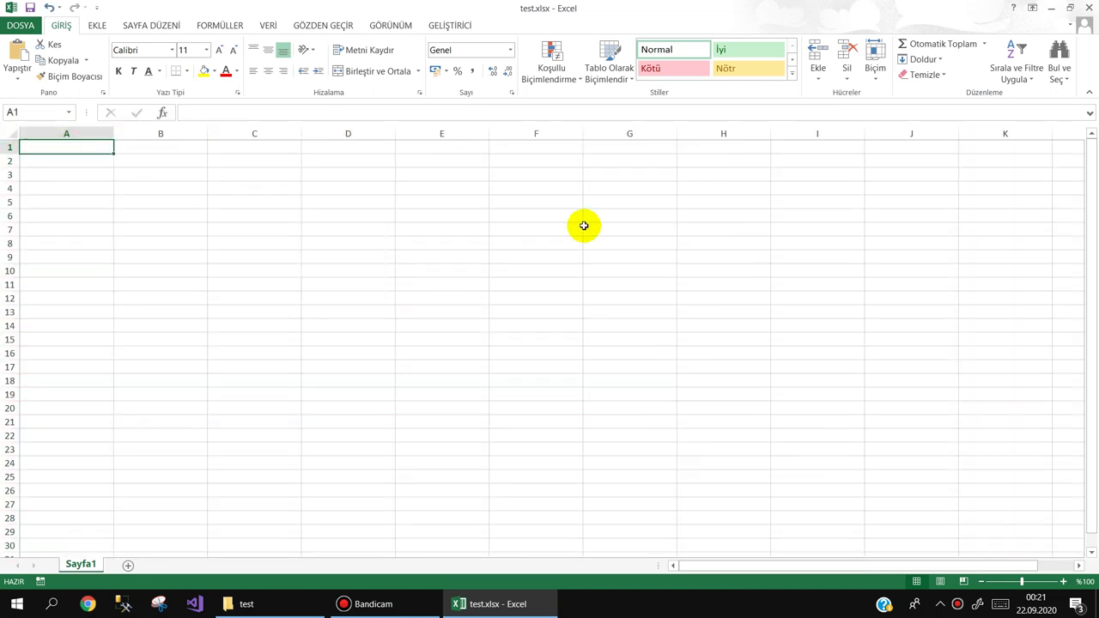
# Step: Enter the headers ADI, SOYADI, BORCU, ÖDENEN and KALAN in A1:E1
pyautogui.write('ADI')
pyautogui.press('Tab')
pyautogui.write('SOY')
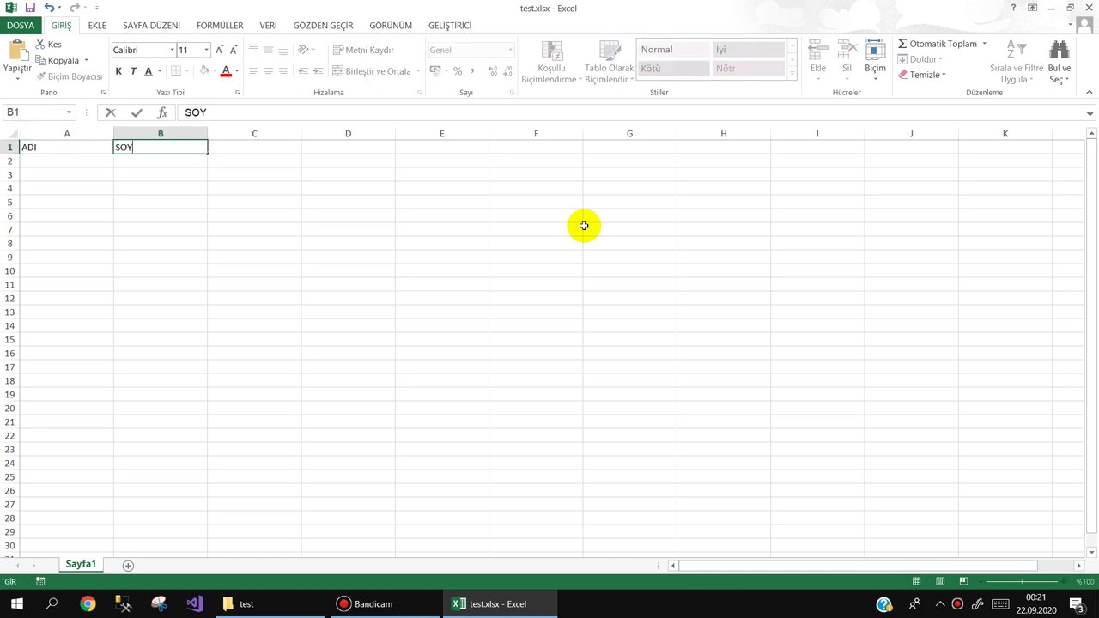
pyautogui.press('Tab')
pyautogui.write('BOR')
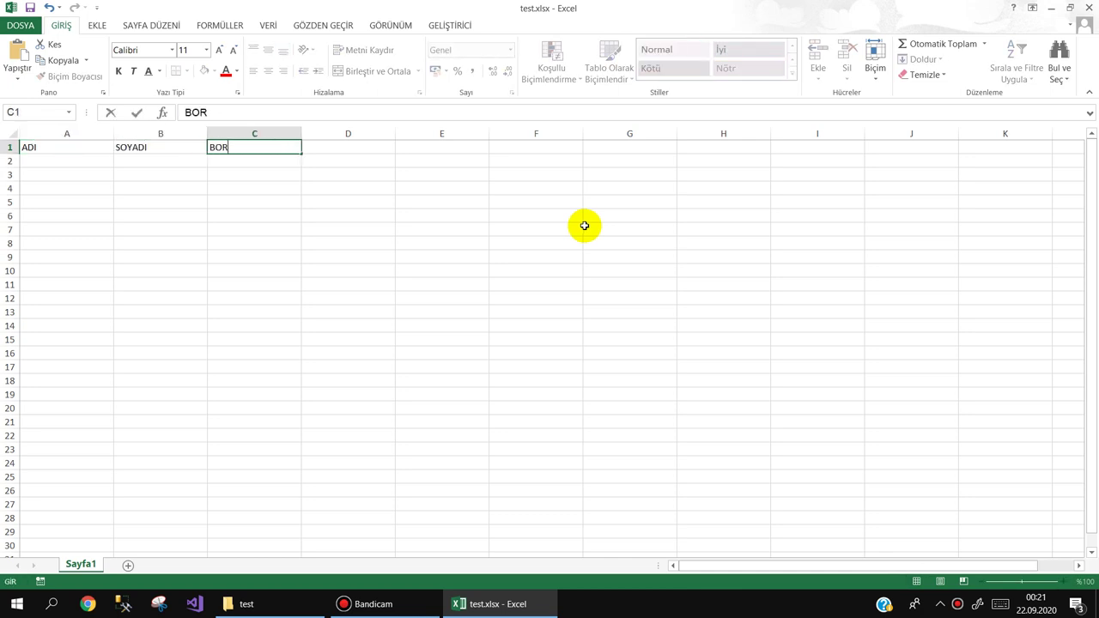
pyautogui.press('Tab')
pyautogui.write('ÖDE')
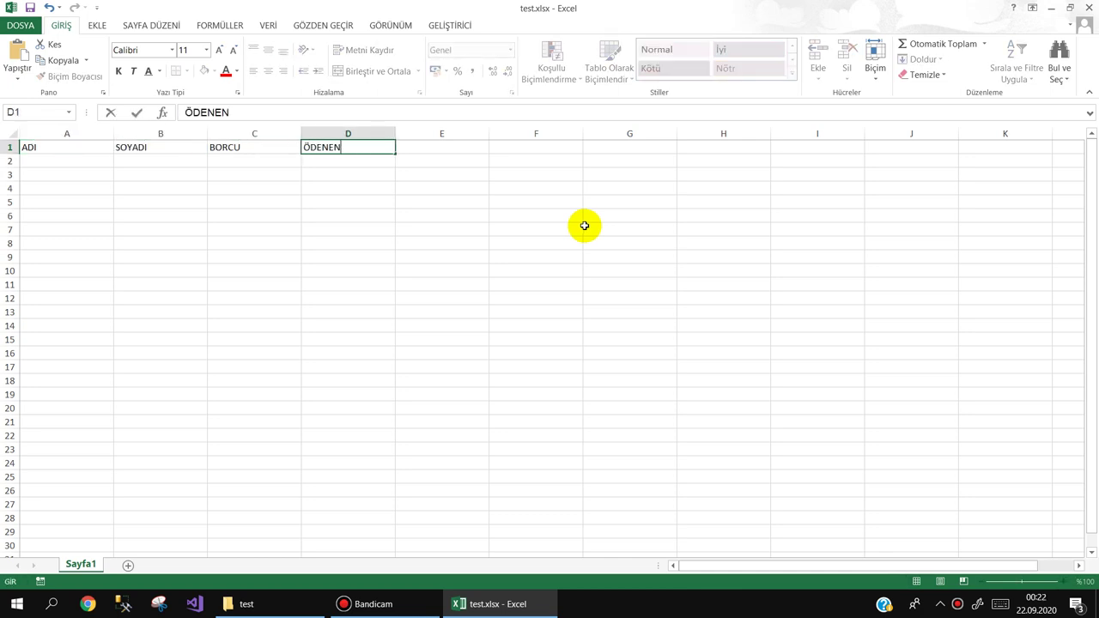
pyautogui.press('Tab')
pyautogui.write('KALAN')
pyautogui.press('Return')
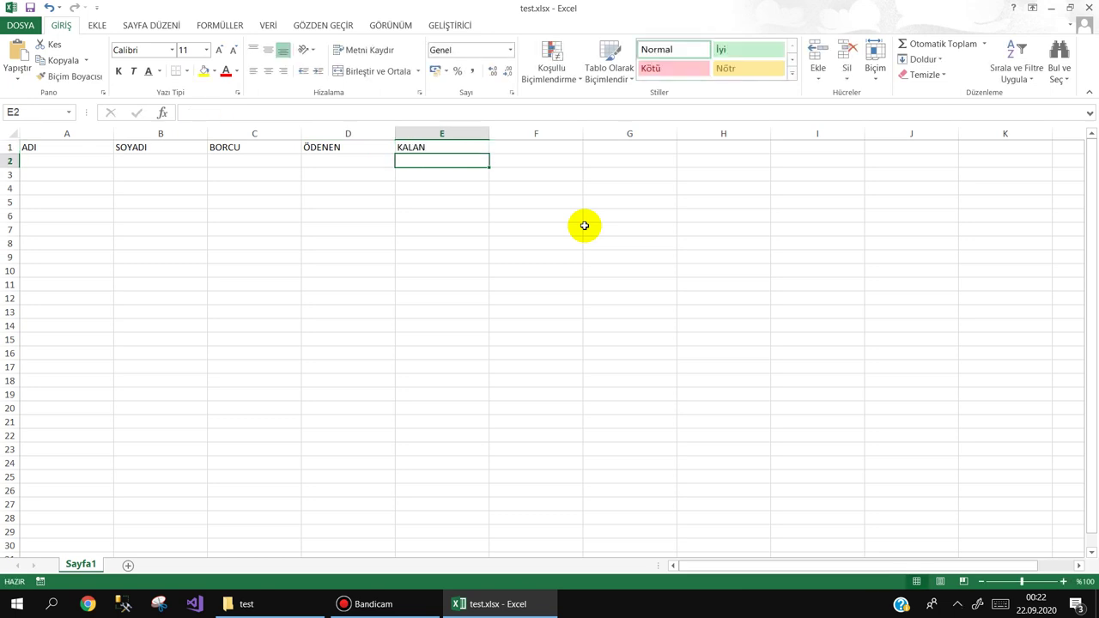
# Step: Enter =C2-D2 in E2 and fill it down to E3
pyautogui.write('=')
pyautogui.press('Left')
pyautogui.press('Left')
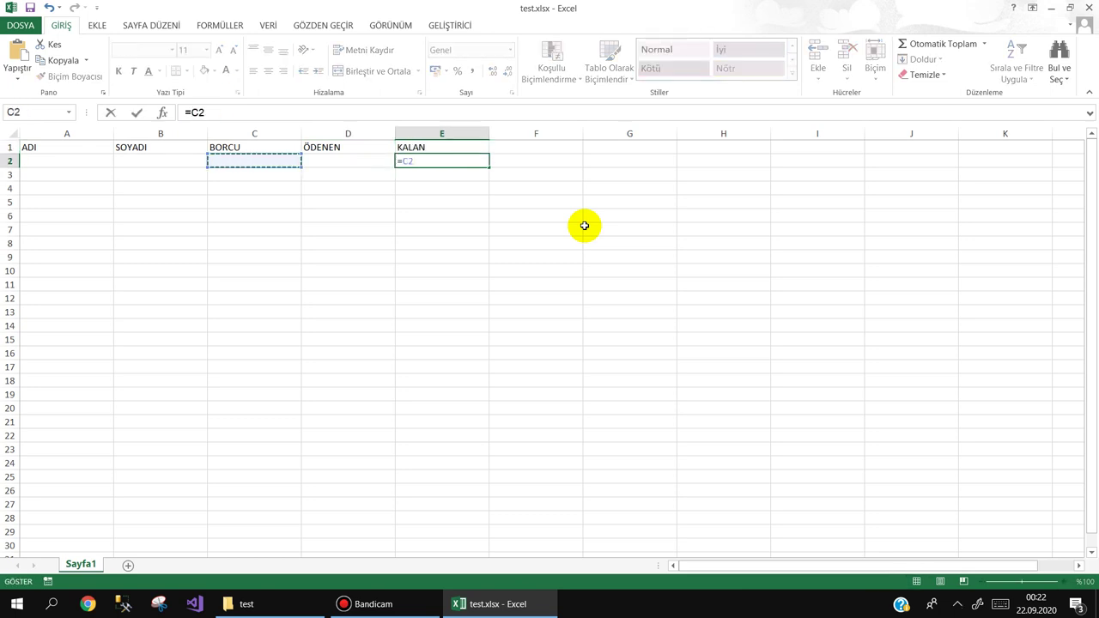
pyautogui.press('Left')
pyautogui.press('Return')
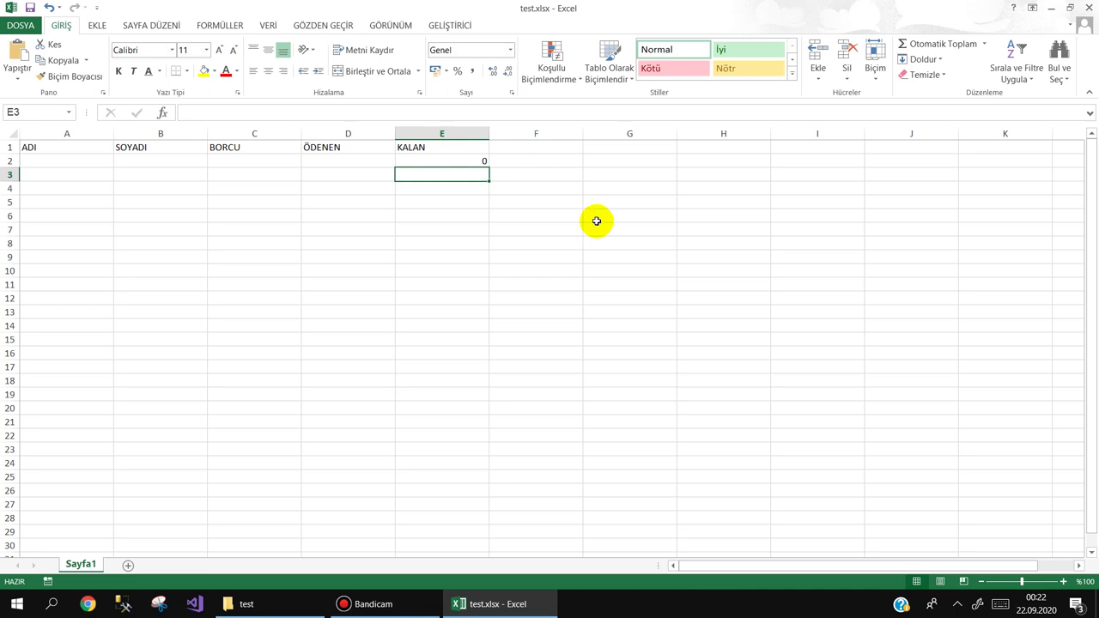
pyautogui.click(57, 162)
pyautogui.click(473, 162)
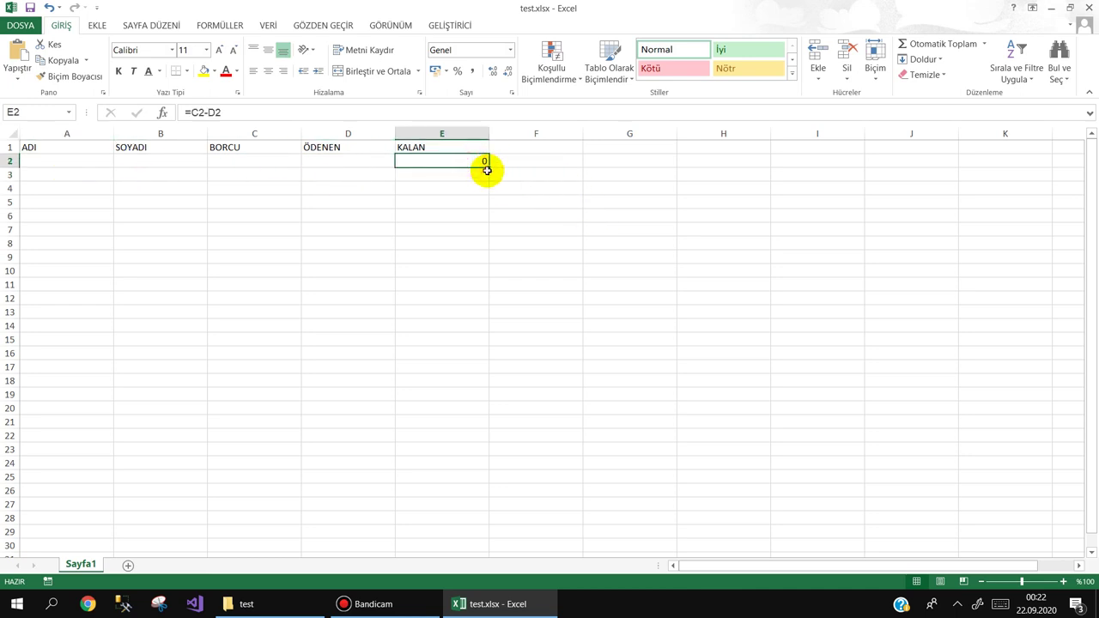
pyautogui.moveTo(491, 179); pyautogui.dragTo(490, 179)
# Step: Enter the first person's name and surname in row 2, with BORCU 4000 and ÖDENEN 1000
pyautogui.click(69, 164)
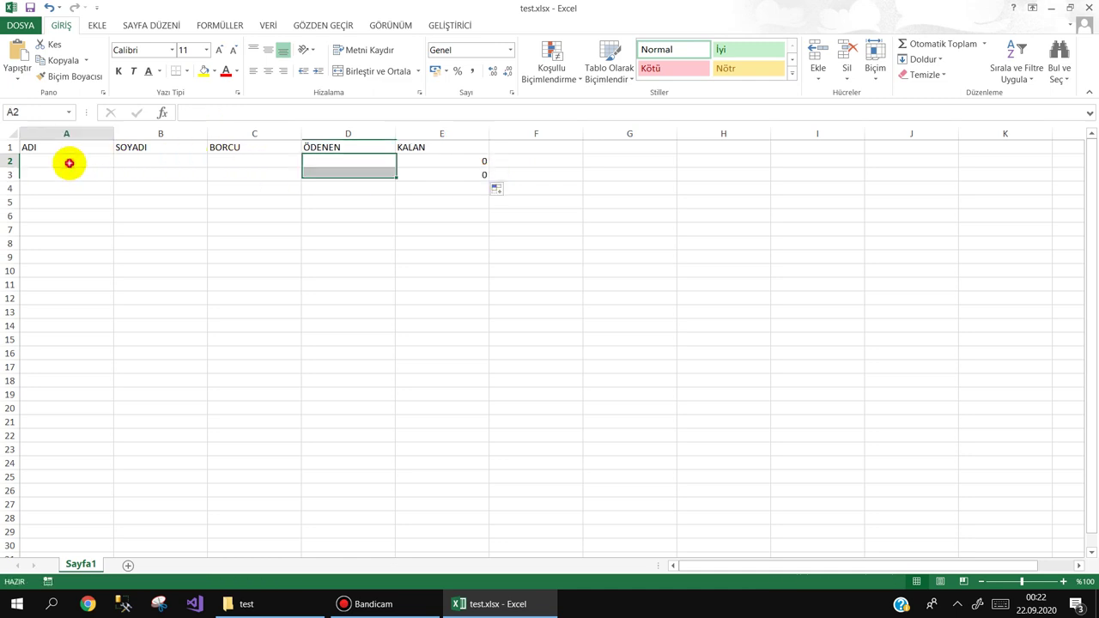
pyautogui.write('AHMET')
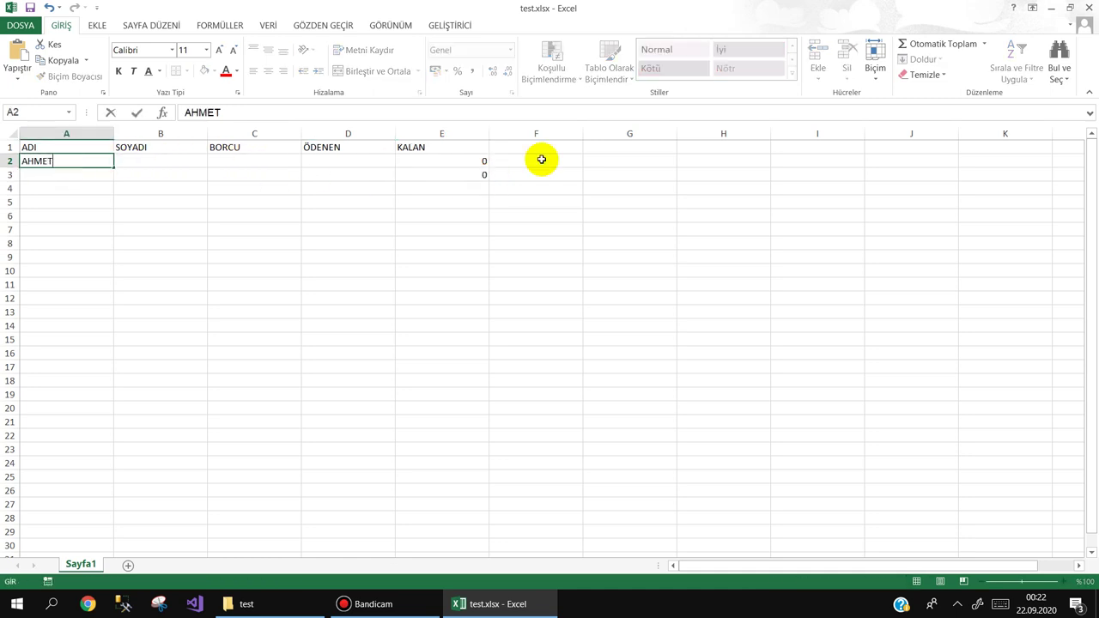
pyautogui.press('Tab')
pyautogui.write('DEM')
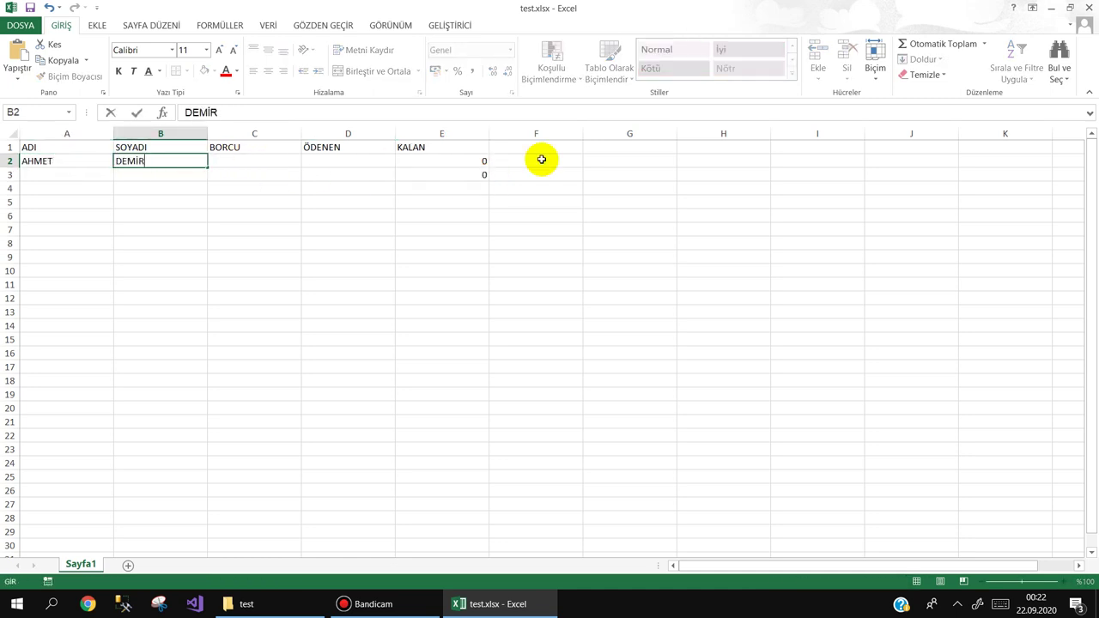
pyautogui.press('Tab')
pyautogui.write('4')
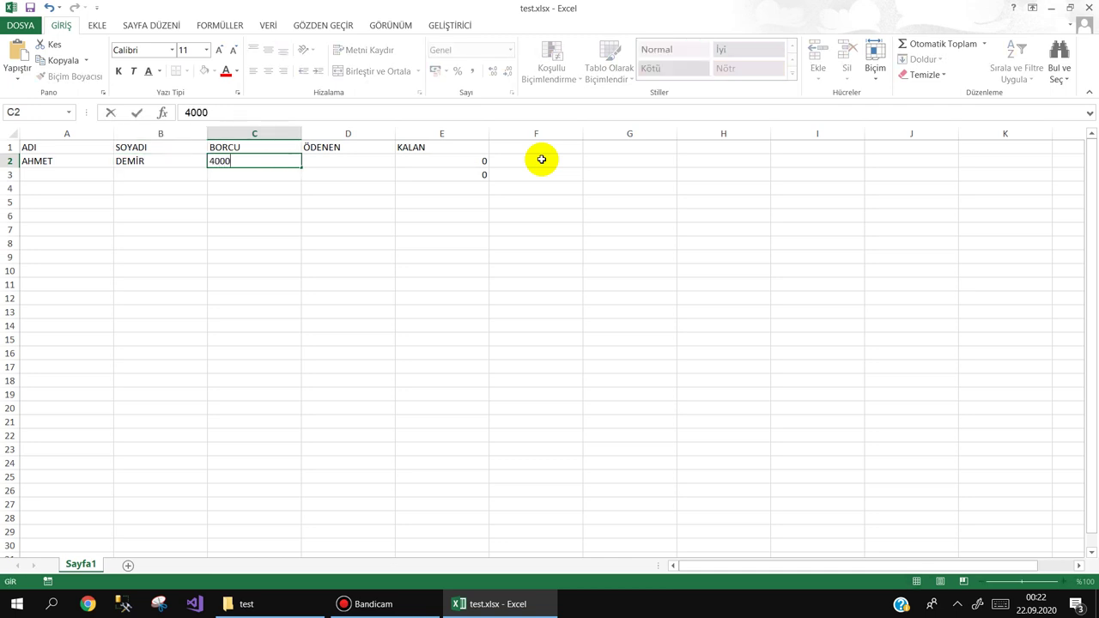
pyautogui.press('Tab')
pyautogui.write('100')
pyautogui.press('Return')
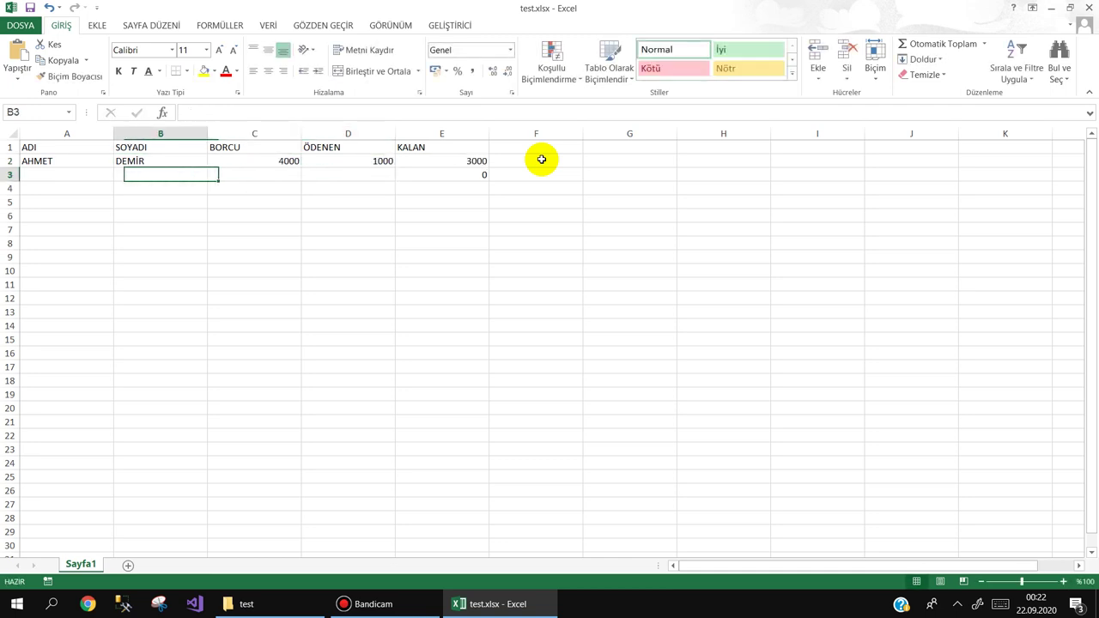
# Step: Enter the second person's name and surname in row 3, with BORCU 6000 and ÖDENEN 2000
pyautogui.press('Left')
pyautogui.write('AL')
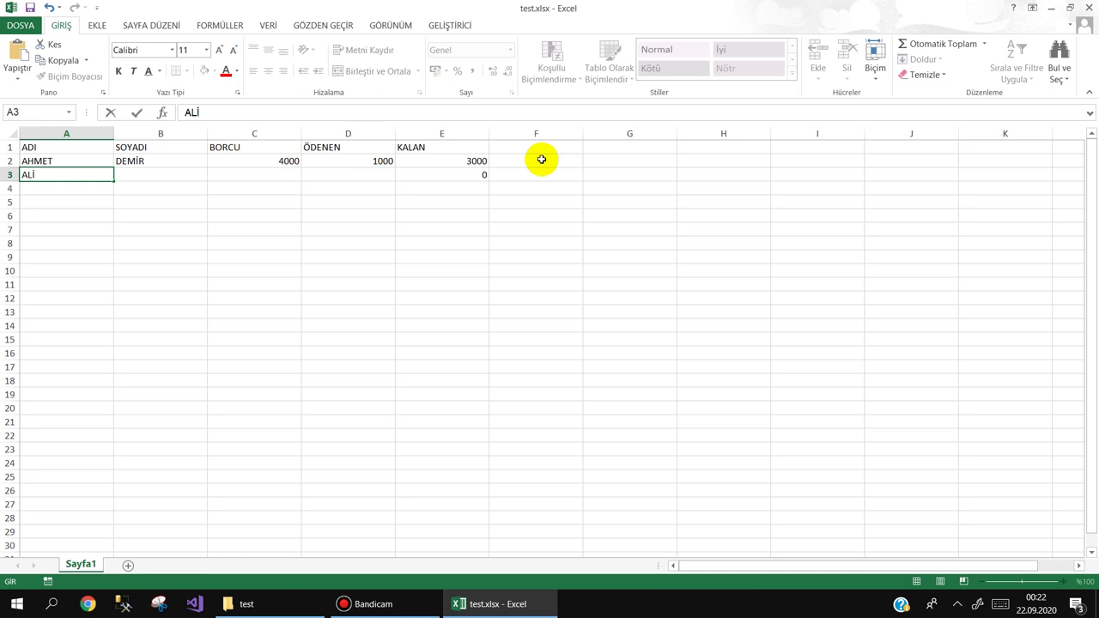
pyautogui.press('Tab')
pyautogui.write('TAŞ')
pyautogui.press('Tab')
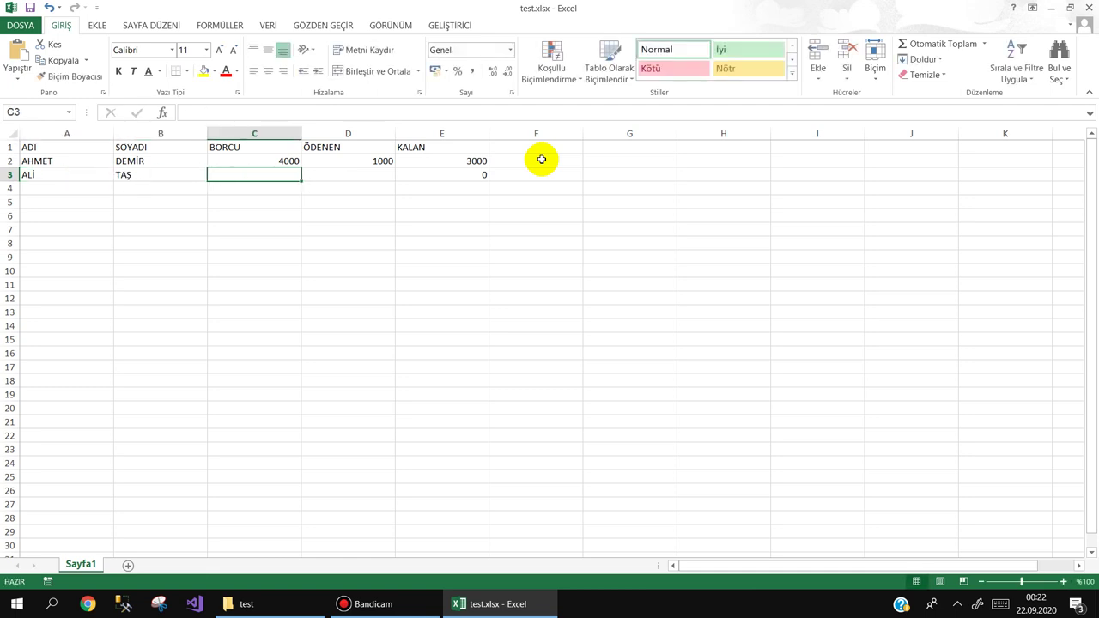
pyautogui.write('60')
pyautogui.press('Tab')
pyautogui.write('200')
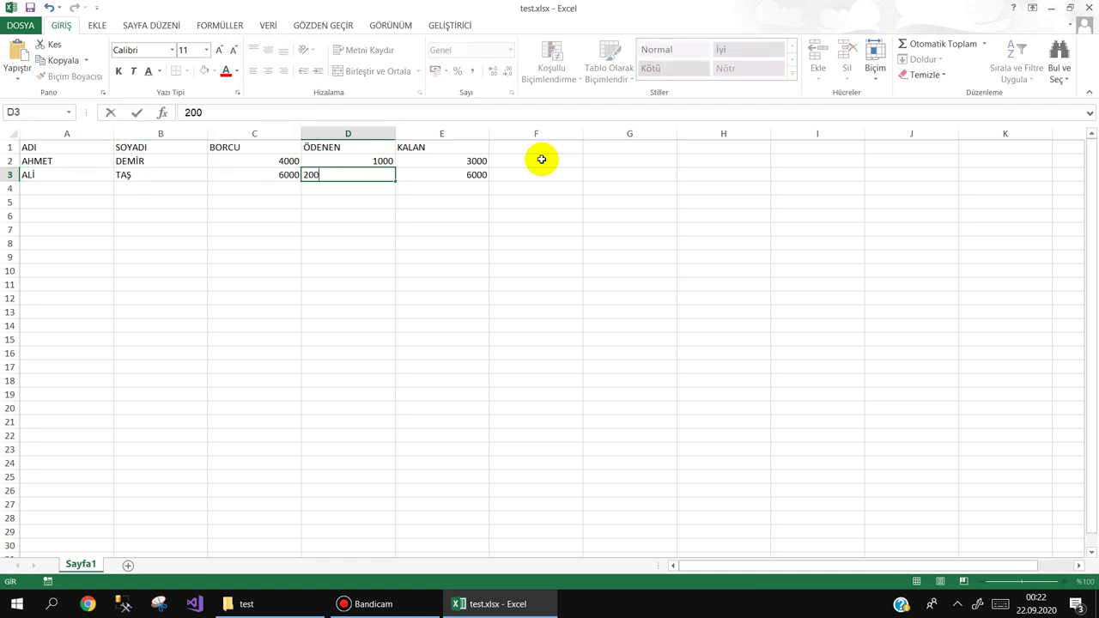
pyautogui.write('0')
pyautogui.press('Return')
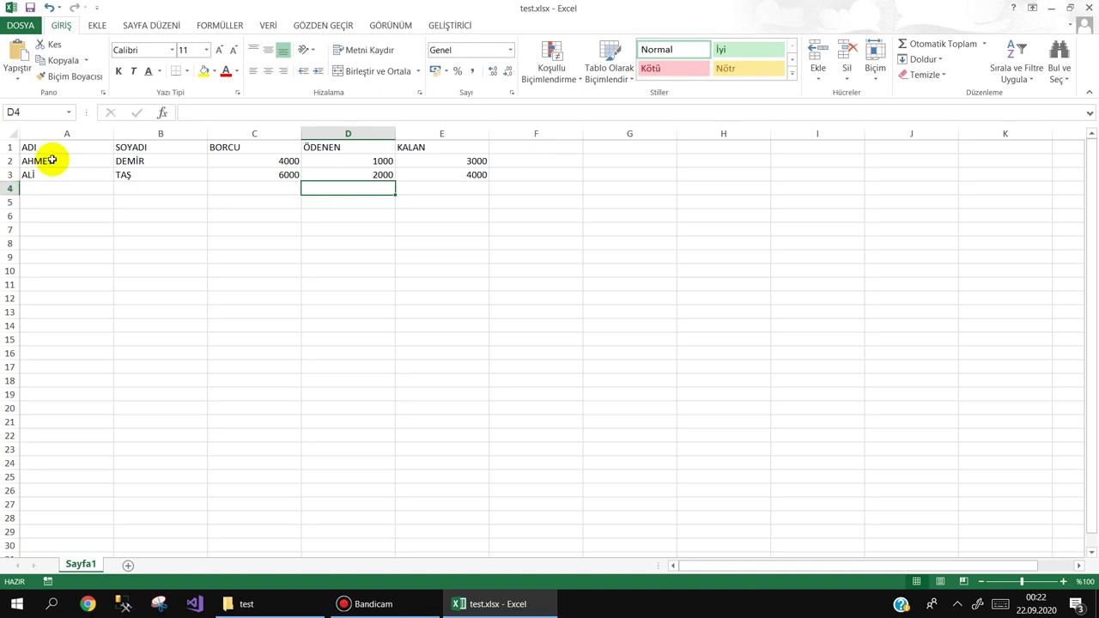
# Step: Fill the two records from rows 2–3 down as a continuing series through row 605665
pyautogui.moveTo(44, 163)
pyautogui.mouseDown()
pyautogui.moveTo(536, 175)
pyautogui.moveTo(493, 178)
pyautogui.moveTo(394, 614)
pyautogui.mouseUp()
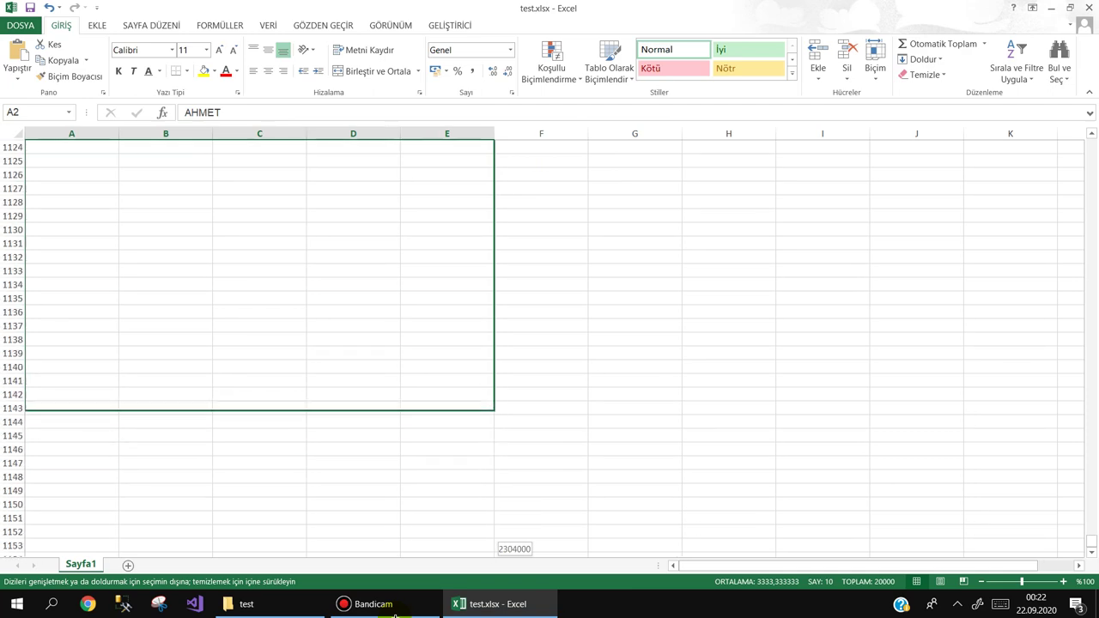
pyautogui.moveTo(394, 615); pyautogui.dragTo(395, 614)
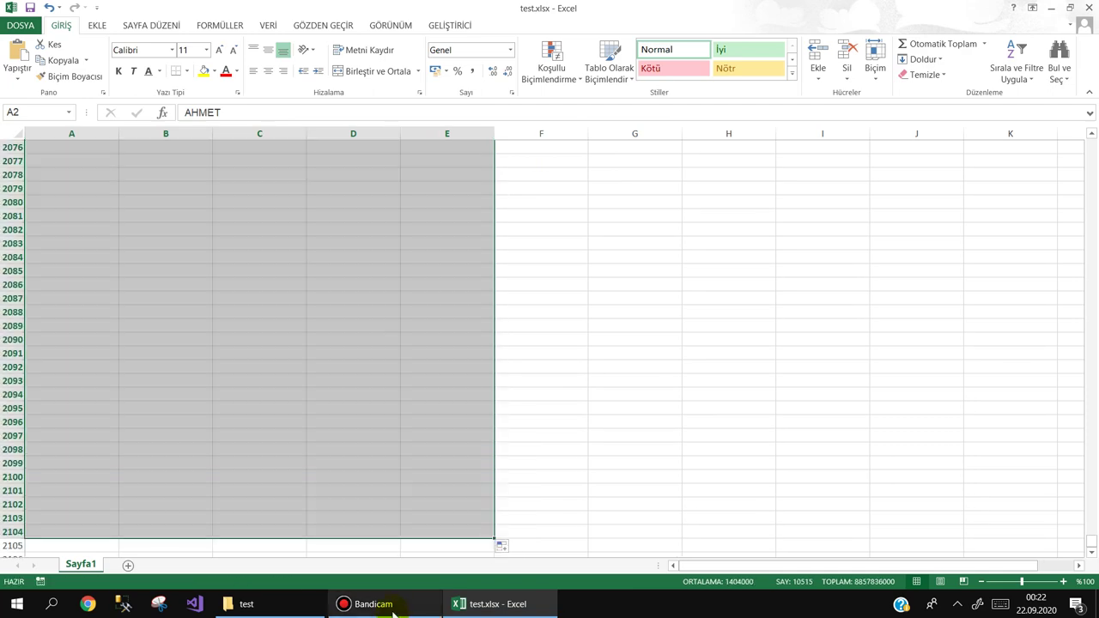
pyautogui.click(365, 603)
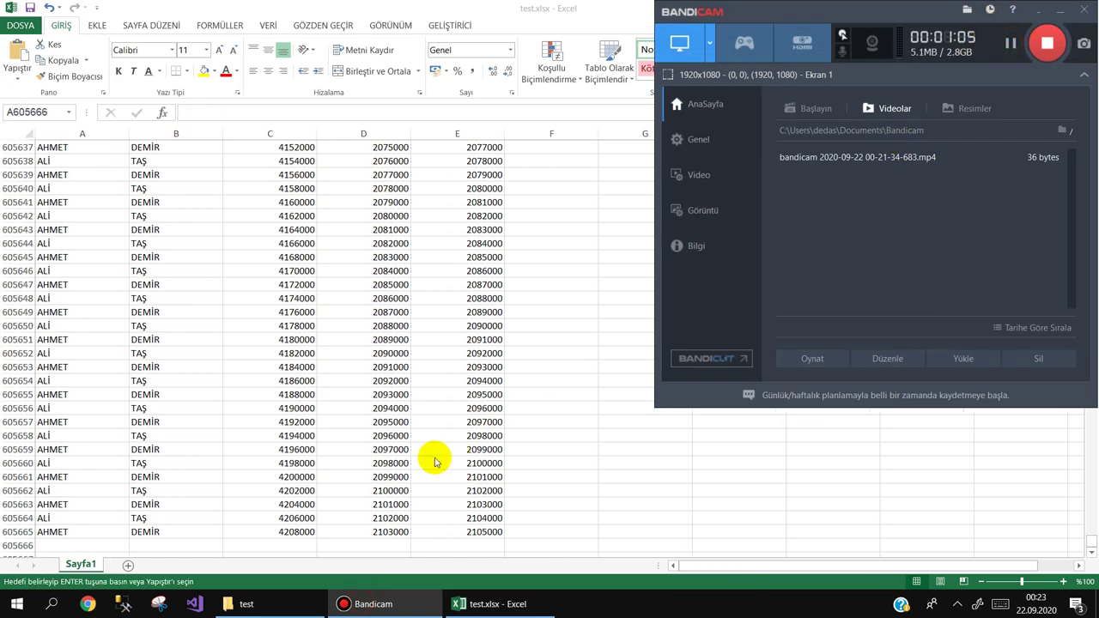
pyautogui.click(424, 461)
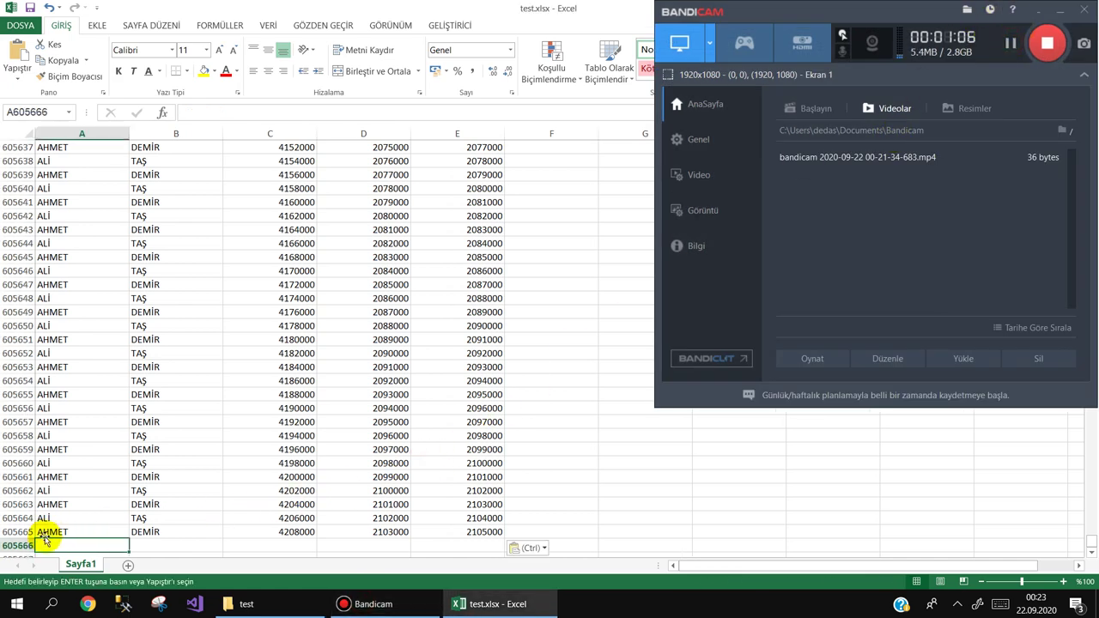
pyautogui.click(1062, 18)
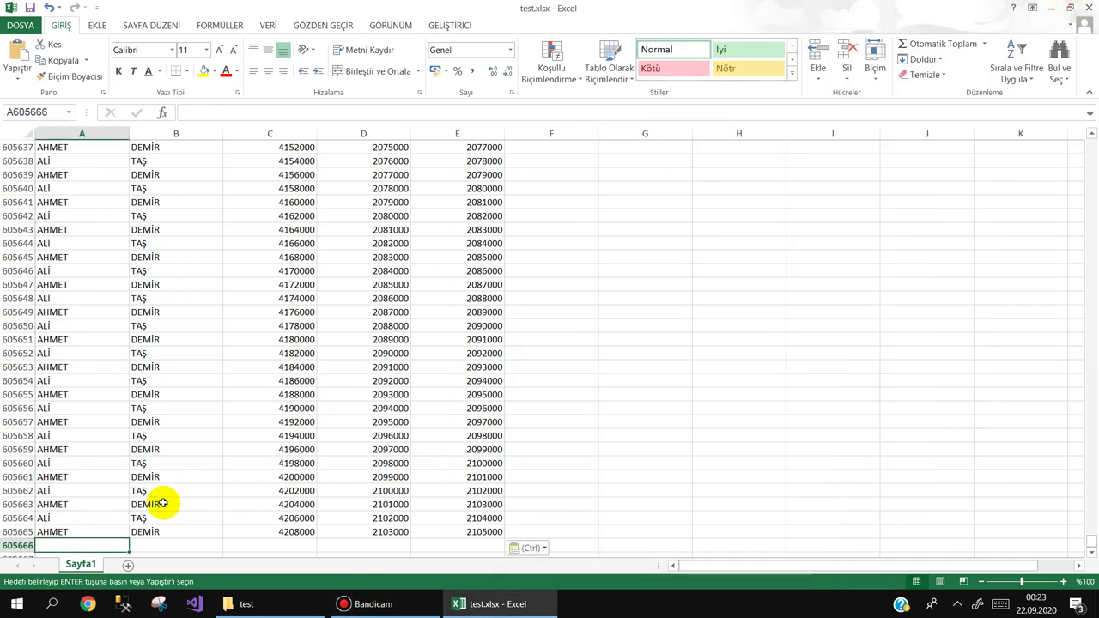
pyautogui.moveTo(487, 531); pyautogui.dragTo(82, 531)
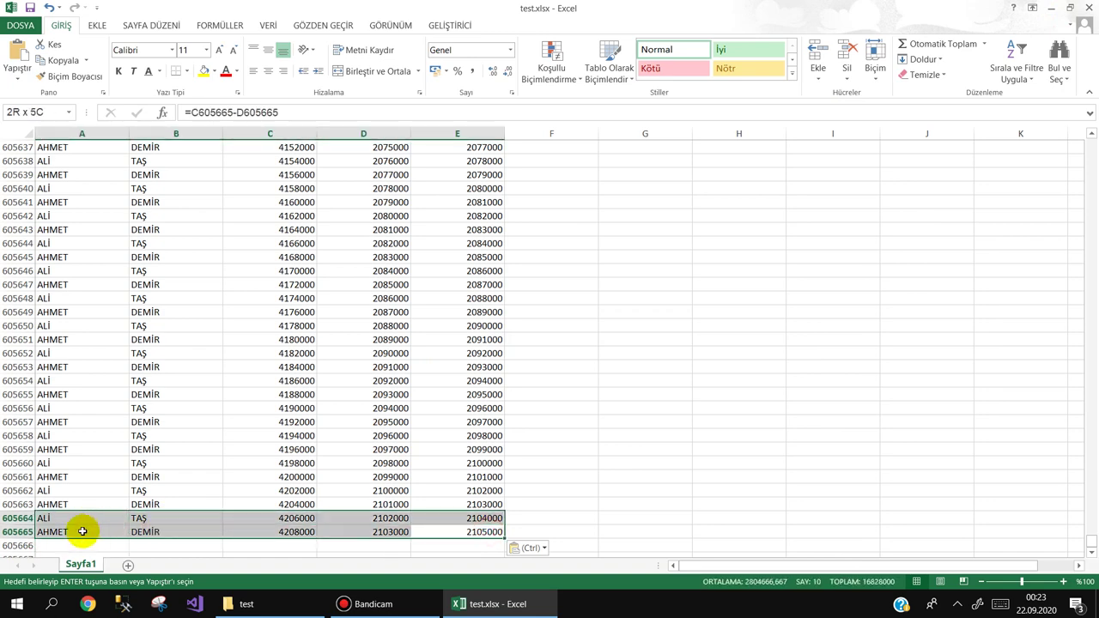
# Step: Format the amounts in A2:E605665 with the Finansal TL currency format
pyautogui.hotkey('ctrl', 'shift', 'Up')
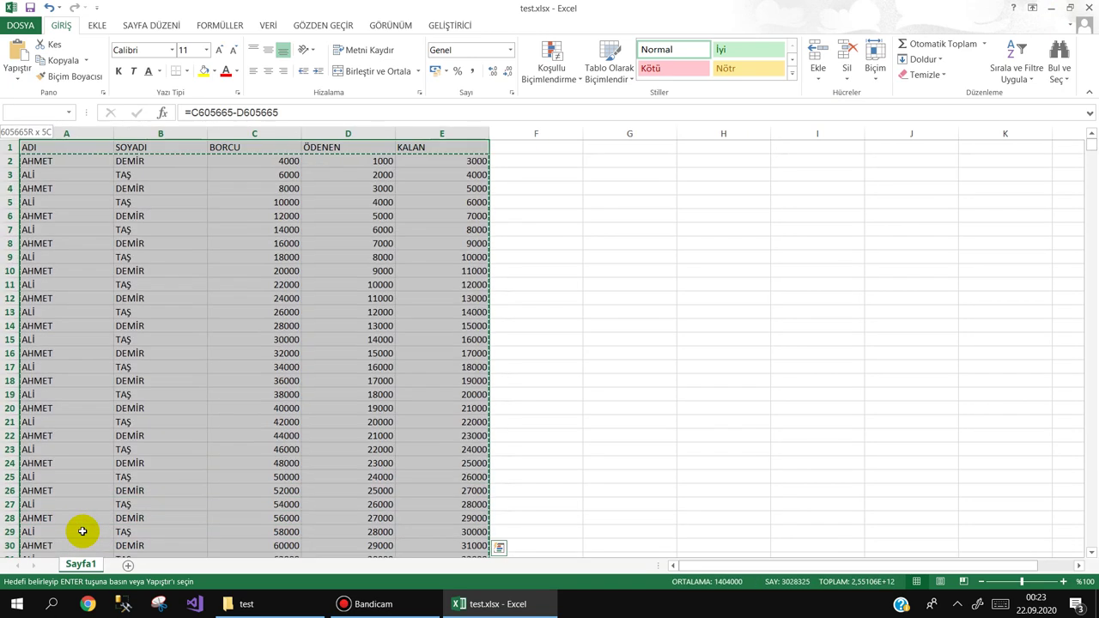
pyautogui.hotkey('ctrl', 'c')
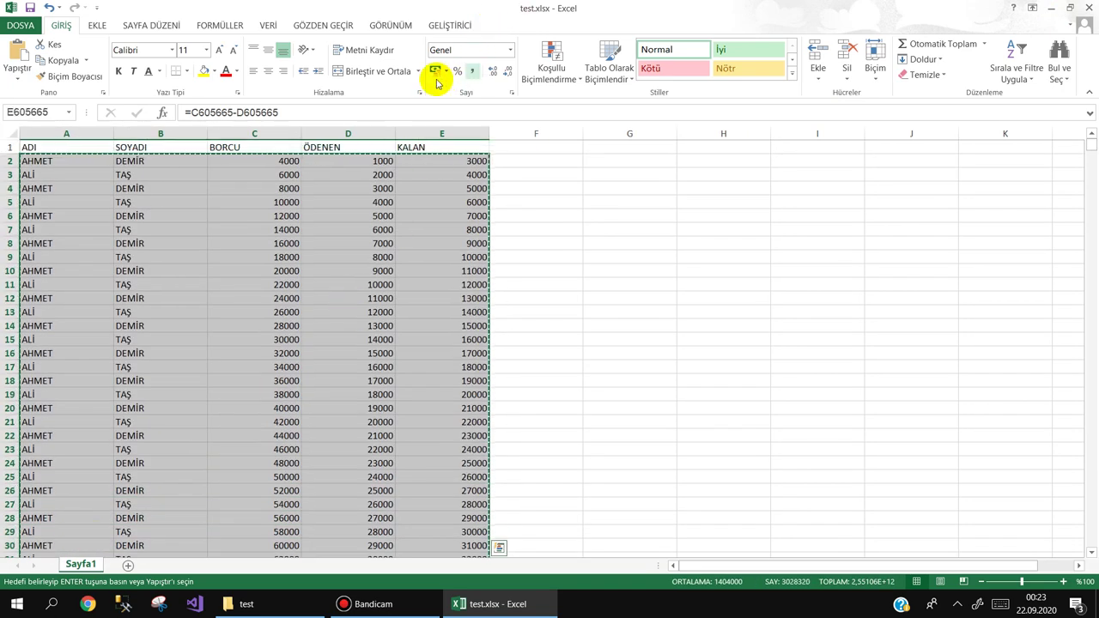
pyautogui.click(435, 71)
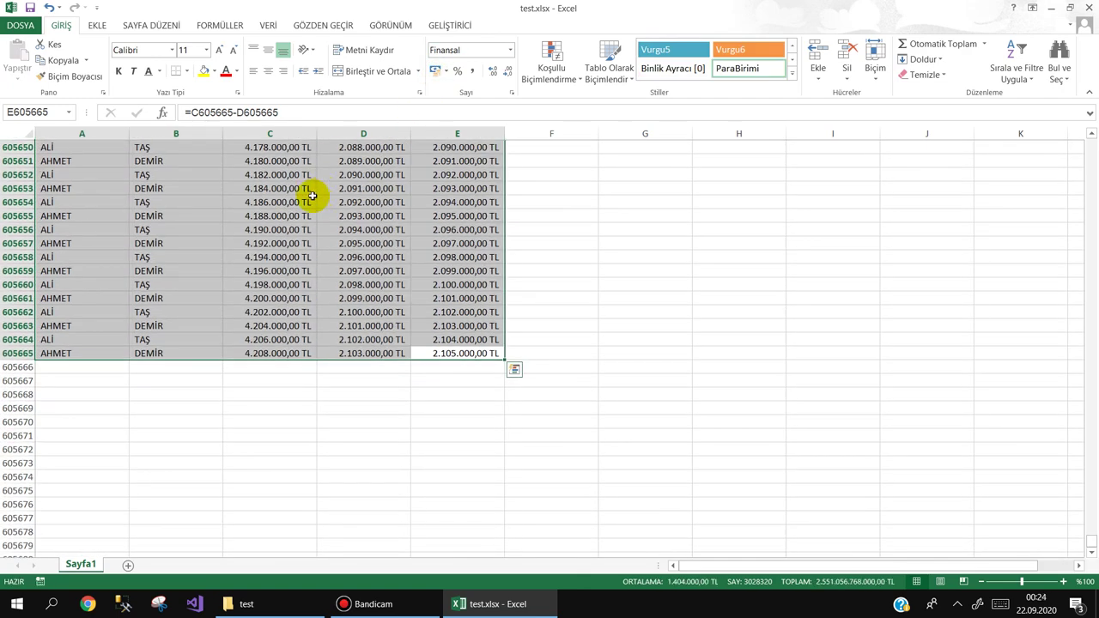
# Step: Make the row-1 headers bold with red font, then save test.xlsx
pyautogui.hotkey('ctrl', 'Up')
pyautogui.press('Left')
pyautogui.press('Left')
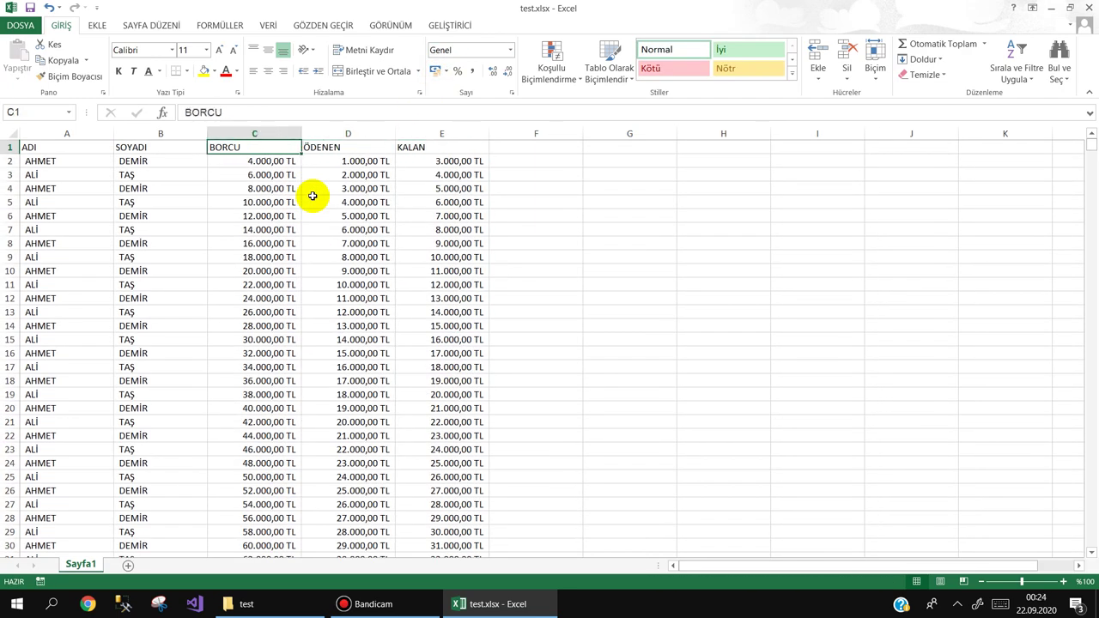
pyautogui.press('Left')
pyautogui.press('Left')
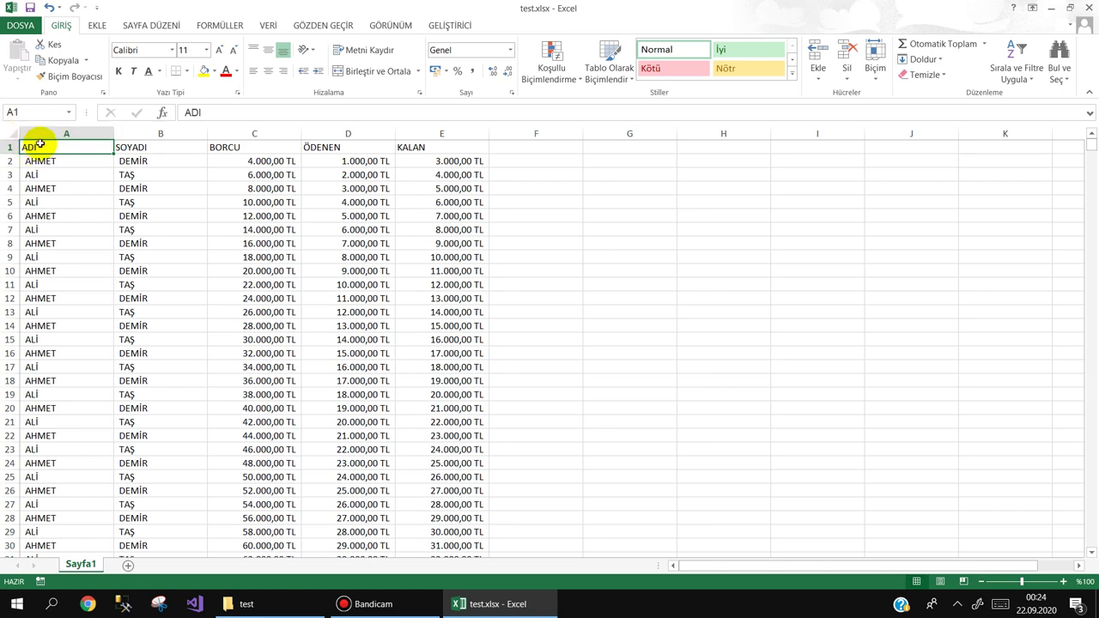
pyautogui.moveTo(37, 147)
pyautogui.mouseDown()
pyautogui.moveTo(405, 158)
pyautogui.moveTo(425, 148)
pyautogui.mouseUp()
pyautogui.click(119, 71)
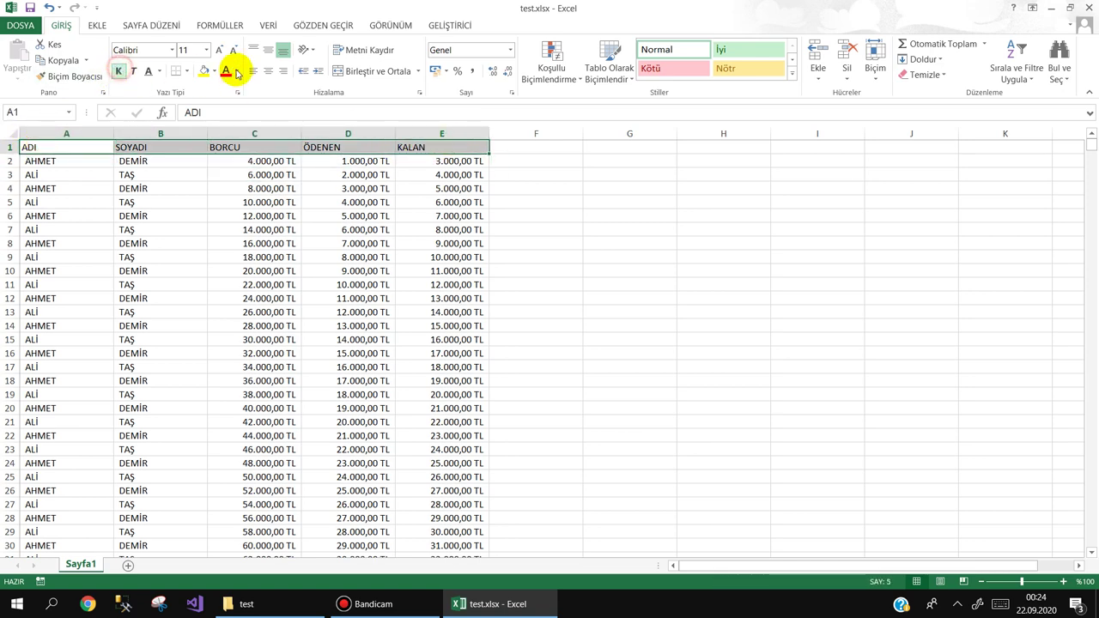
pyautogui.click(225, 72)
pyautogui.click(158, 189)
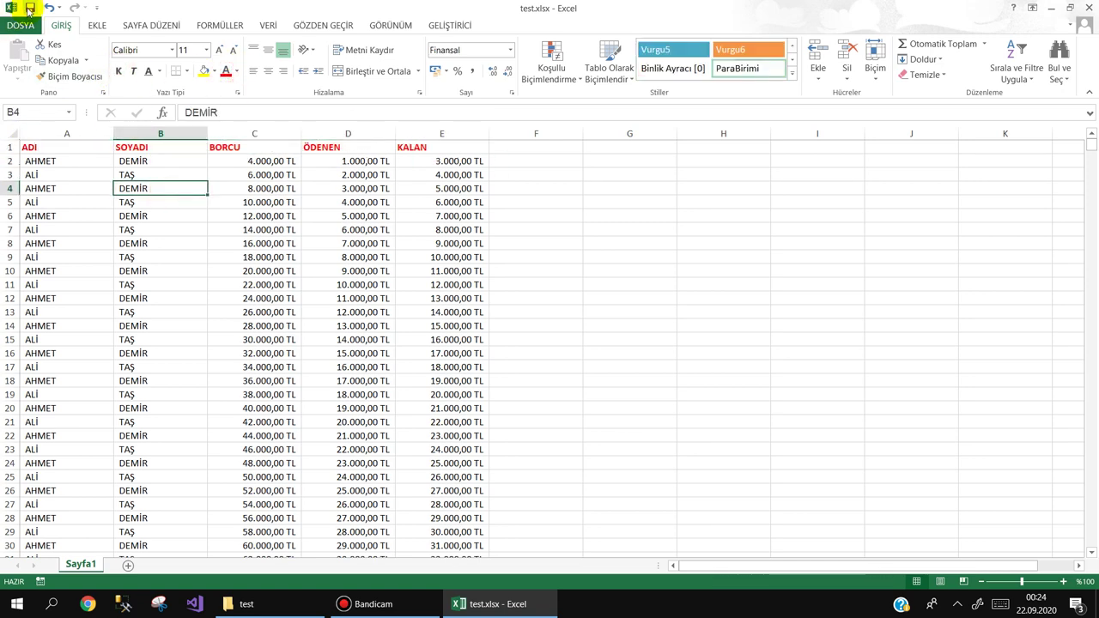
pyautogui.click(28, 8)
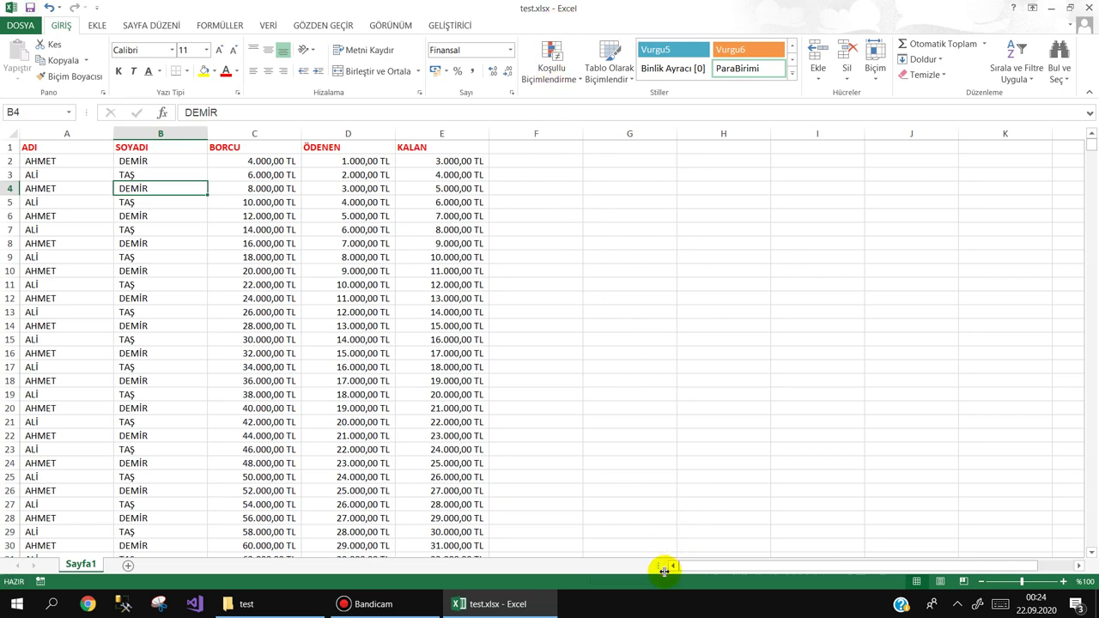
# Step: Close Excel and select test.xlsx in the test folder to reopen it
pyautogui.click(1088, 8)
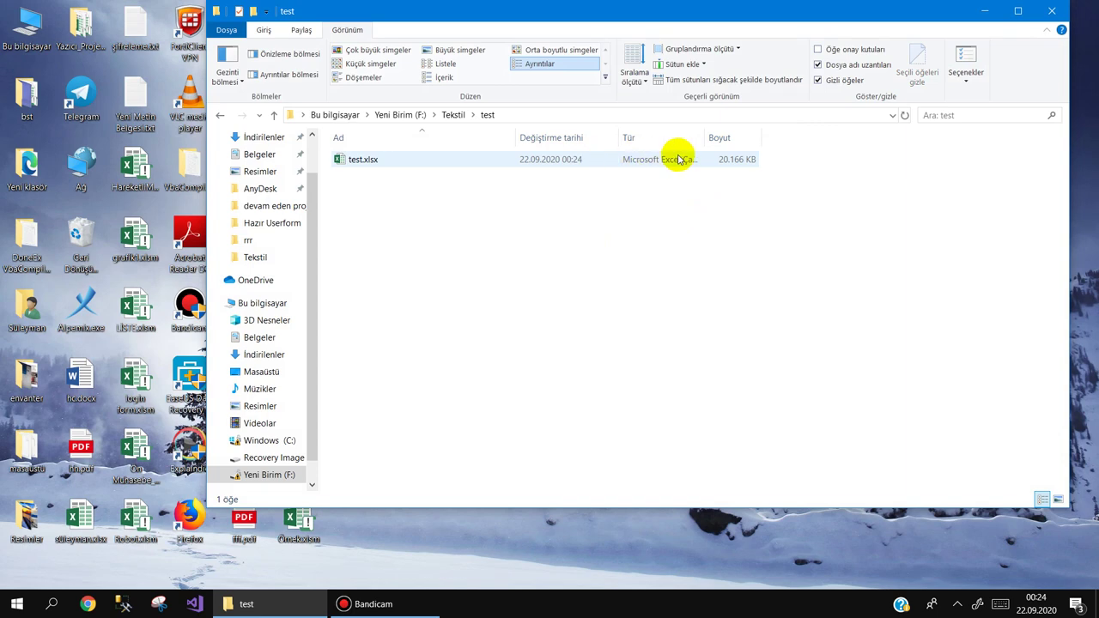
pyautogui.rightClick(374, 186)
pyautogui.moveTo(416, 195)
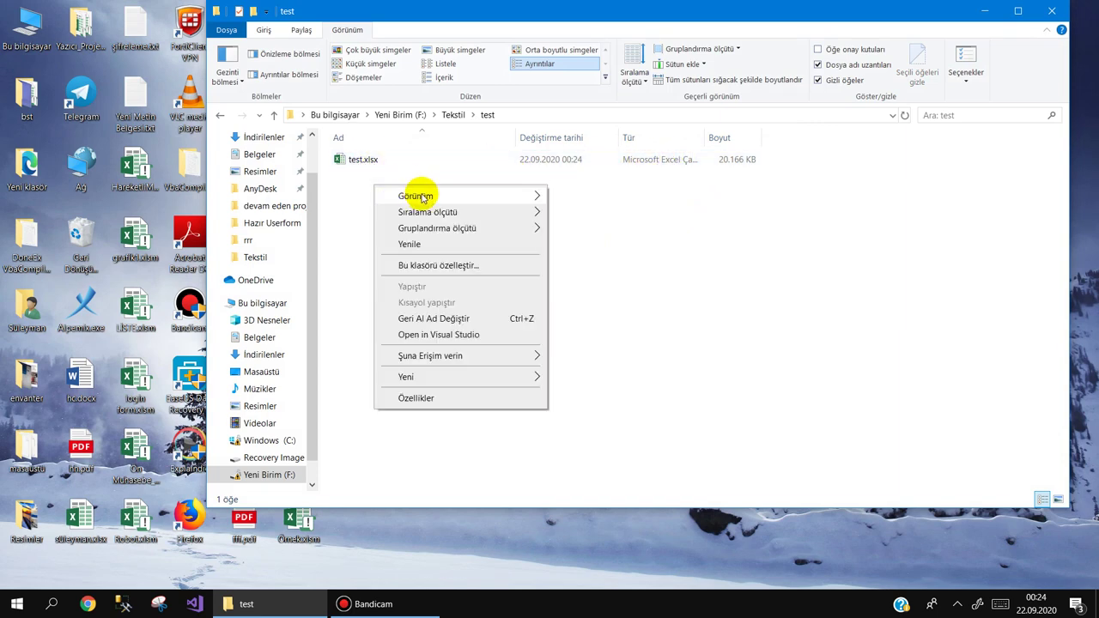
pyautogui.click(340, 193)
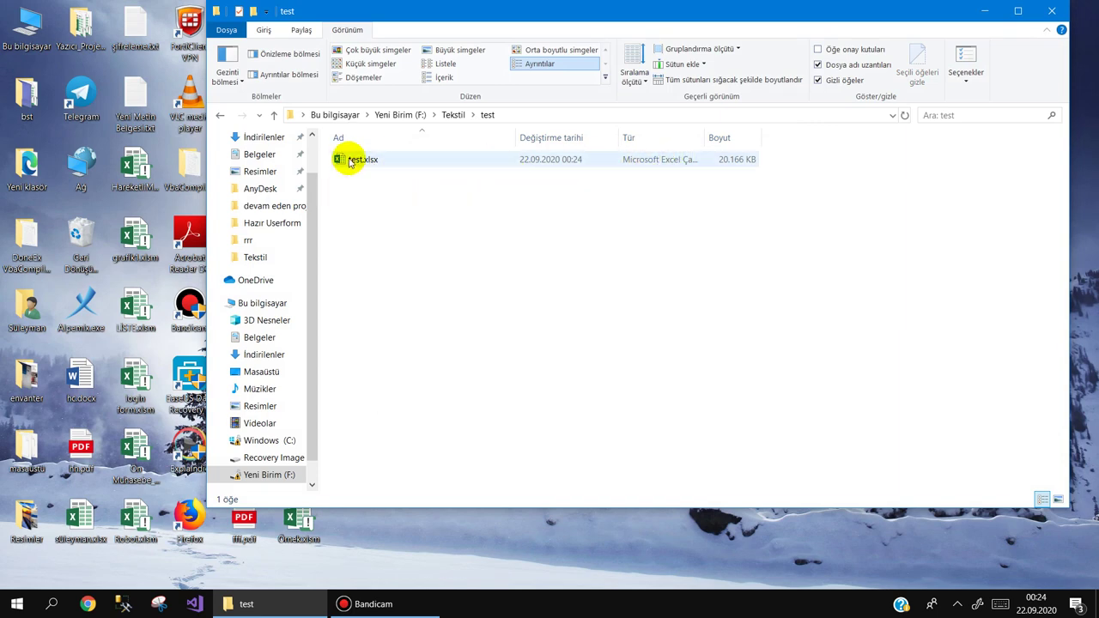
pyautogui.click(349, 164)
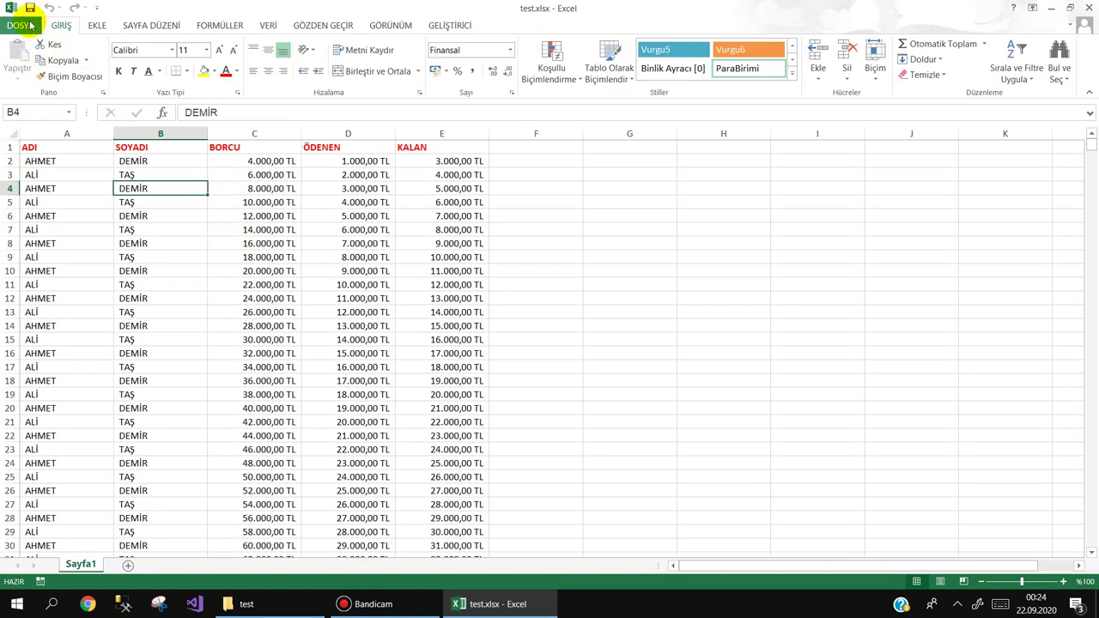
# Step: Format A2:E605665 as a table, Tablo1, using an orange banded table style
pyautogui.click(31, 24)
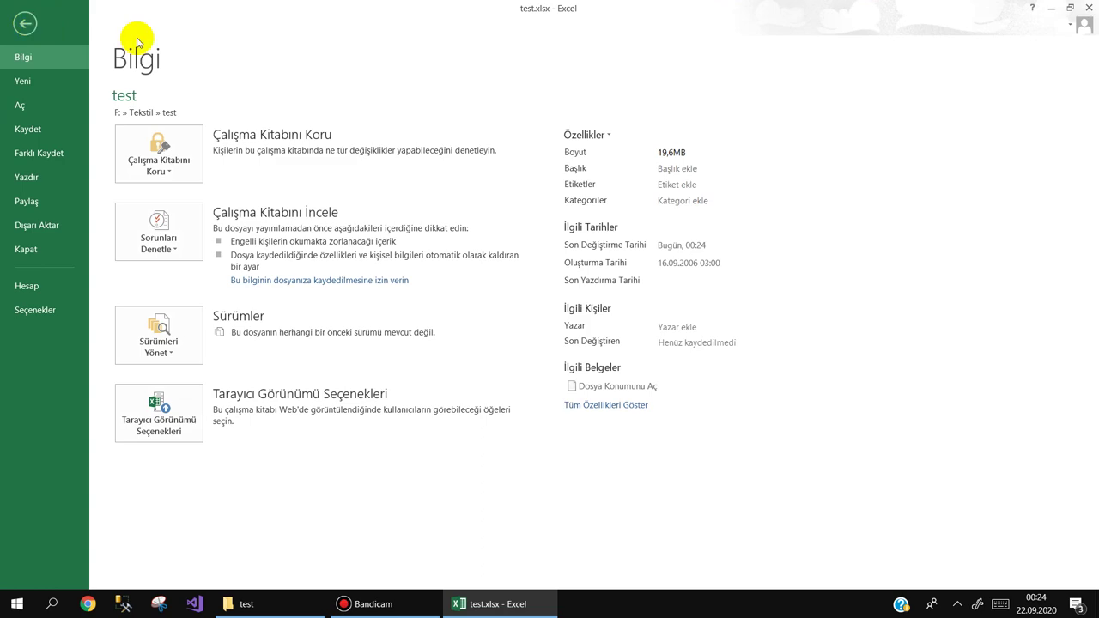
pyautogui.press('Escape')
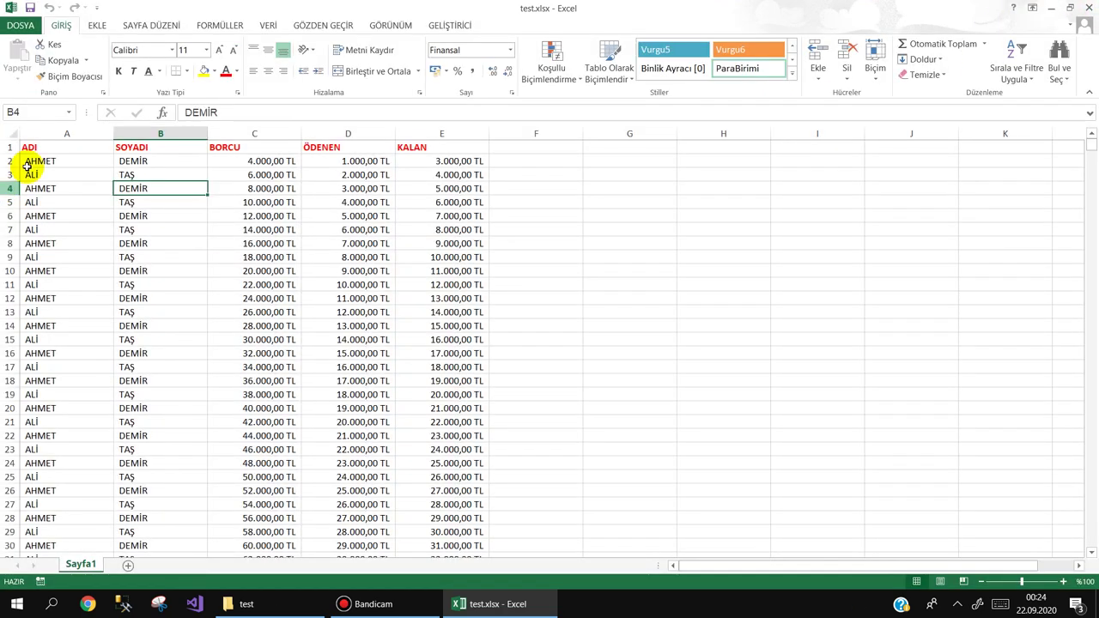
pyautogui.moveTo(42, 163); pyautogui.dragTo(425, 166)
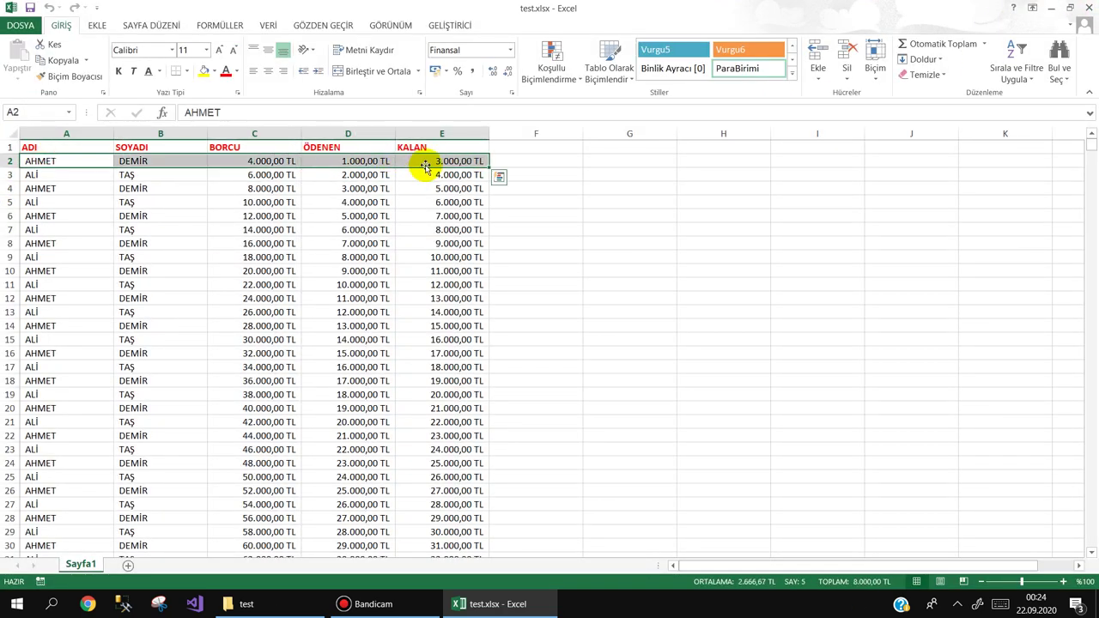
pyautogui.hotkey('ctrl', 'shift', 'Down')
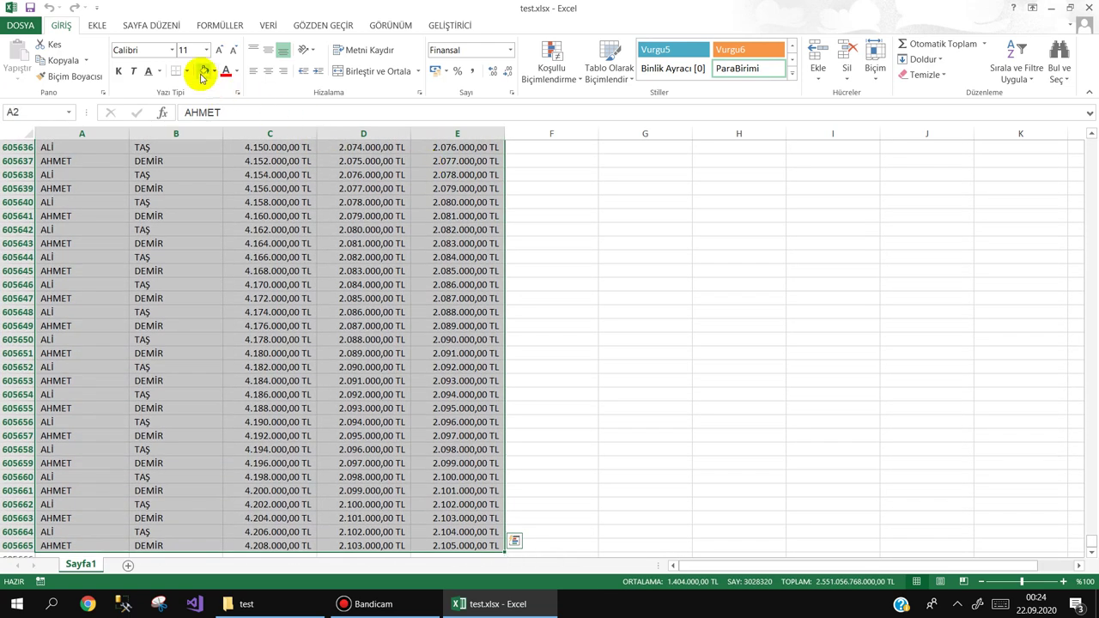
pyautogui.click(618, 69)
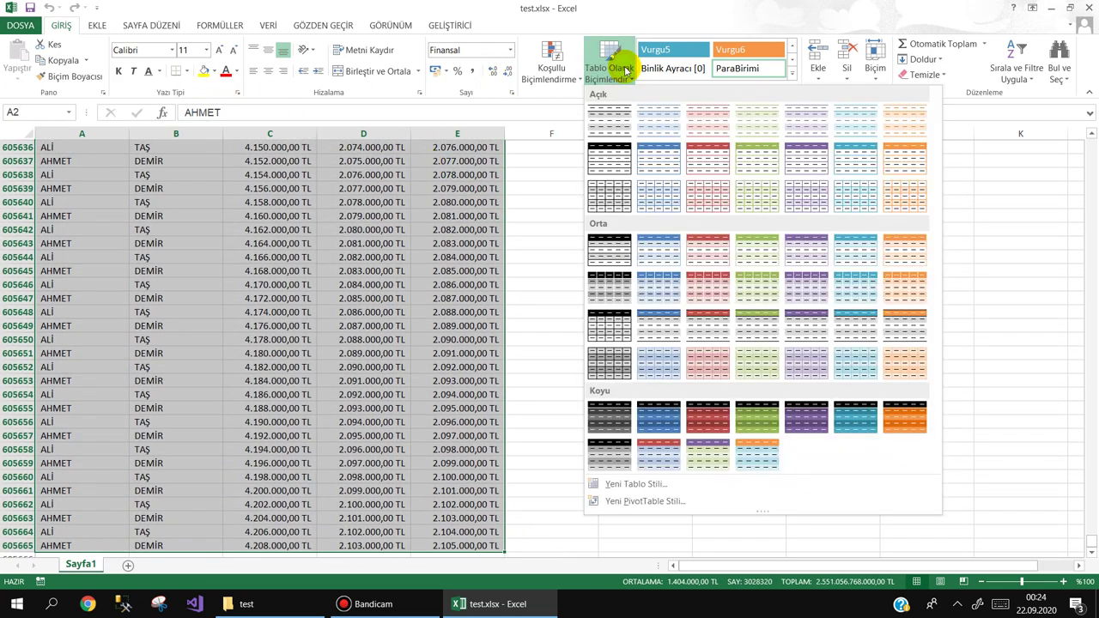
pyautogui.click(899, 254)
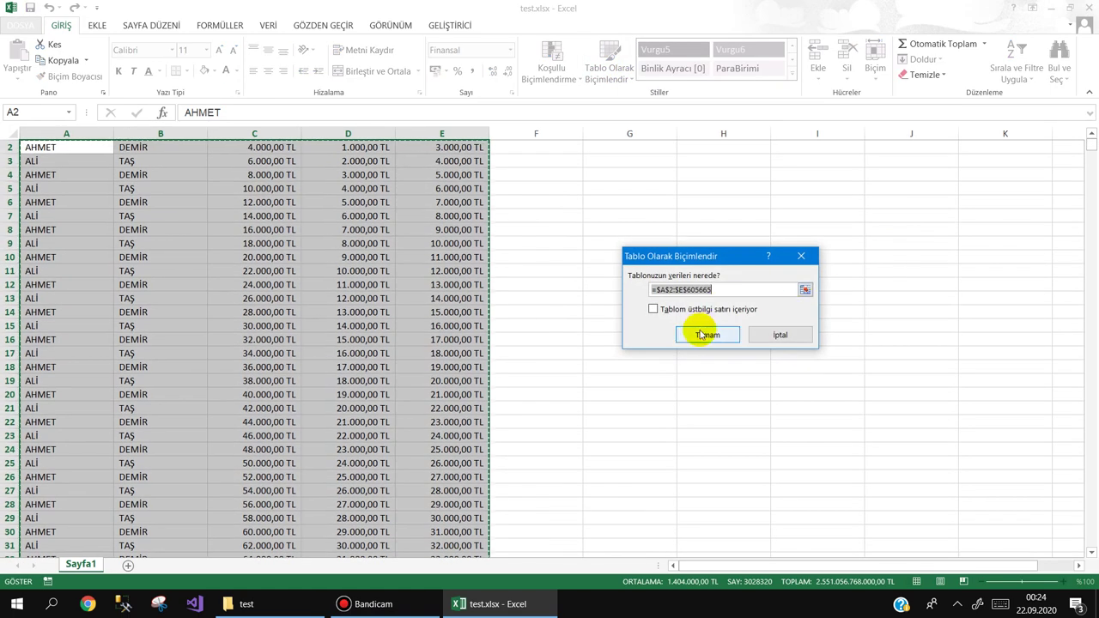
pyautogui.click(700, 334)
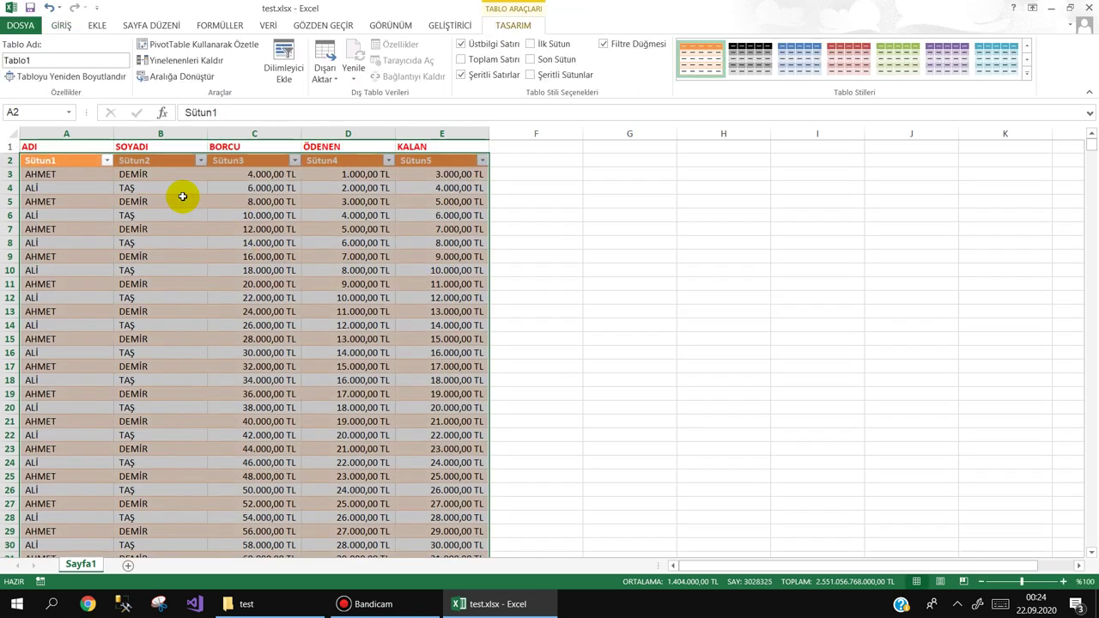
pyautogui.click(45, 202)
# Step: Move the ADI–KALAN headers from row 1 over the table's Sütun1–Sütun5 placeholders
pyautogui.click(9, 147)
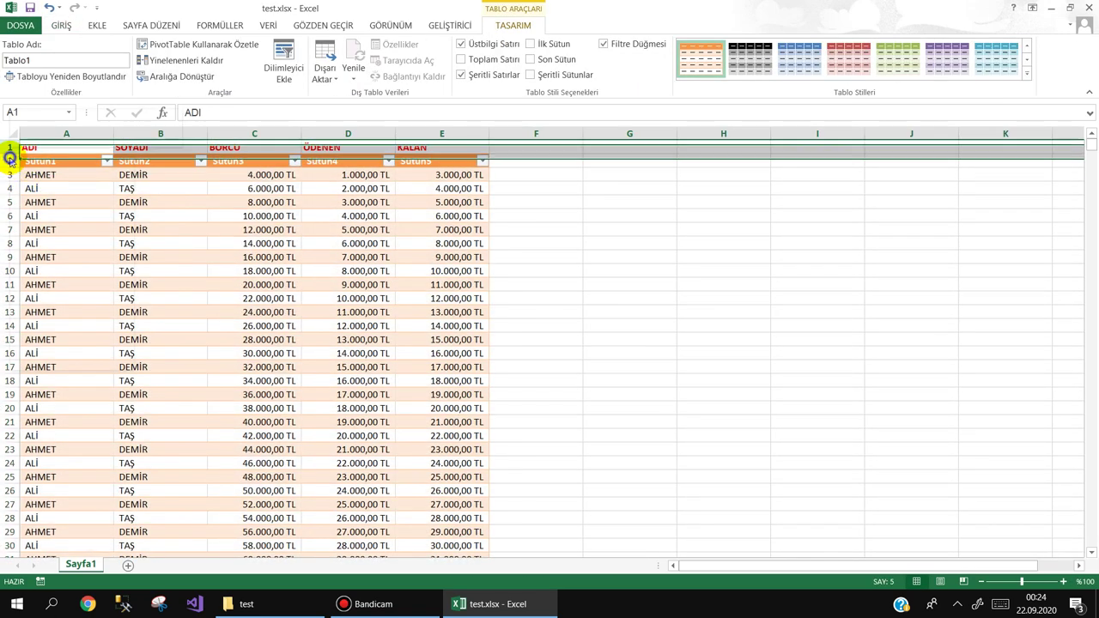
pyautogui.rightClick(16, 151)
pyautogui.click(448, 223)
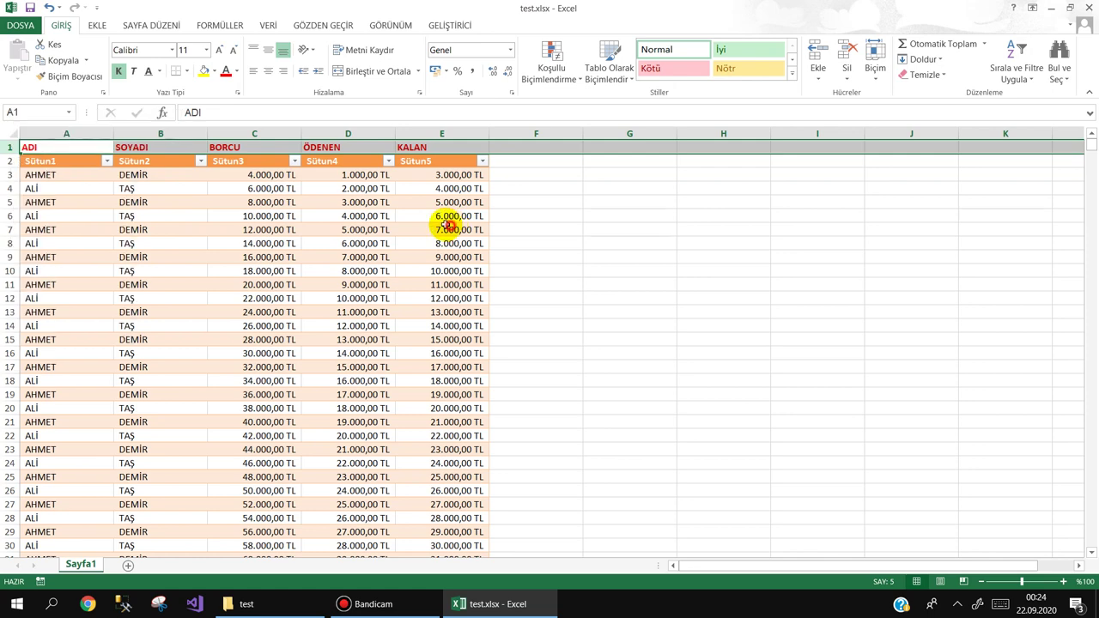
pyautogui.click(10, 160)
pyautogui.rightClick(10, 161)
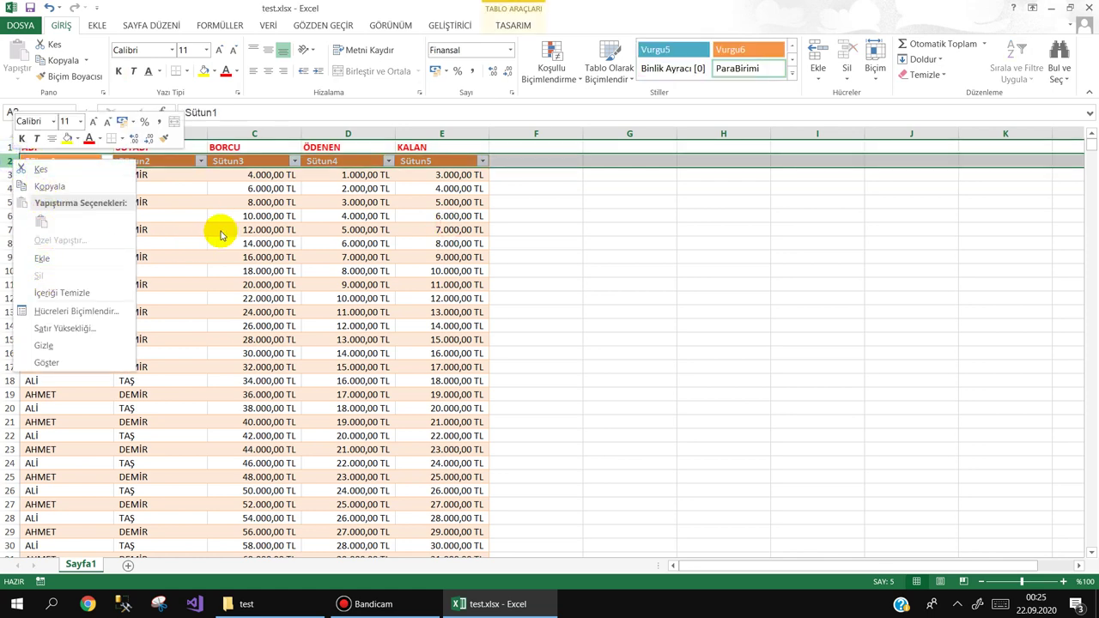
pyautogui.click(220, 235)
pyautogui.moveTo(54, 146); pyautogui.dragTo(429, 147)
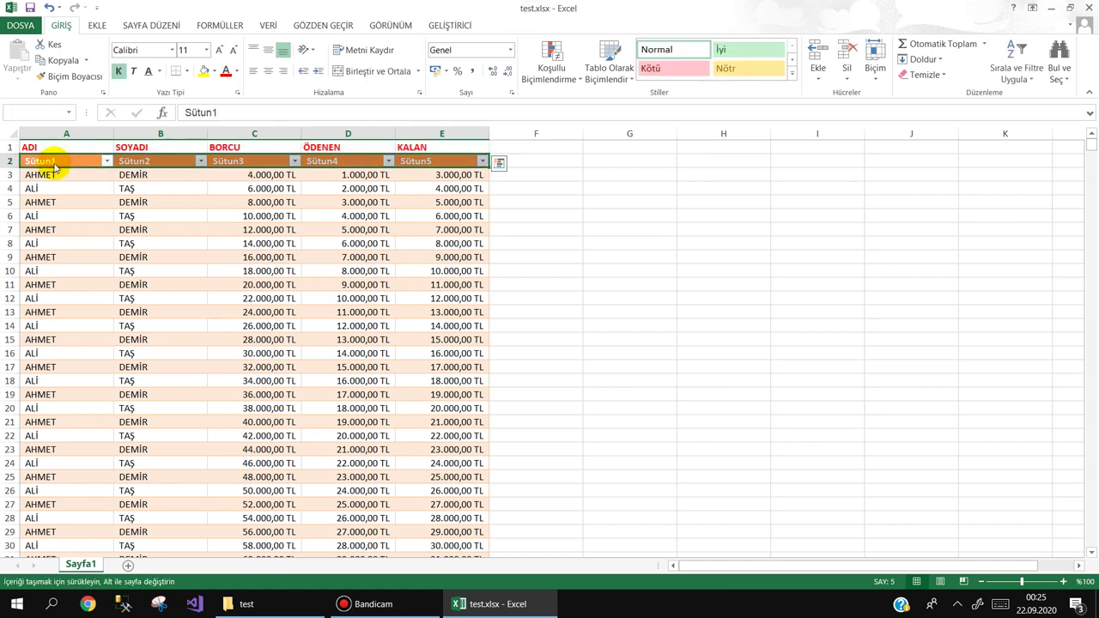
pyautogui.moveTo(55, 156); pyautogui.dragTo(442, 161)
pyautogui.click(509, 335)
pyautogui.click(168, 204)
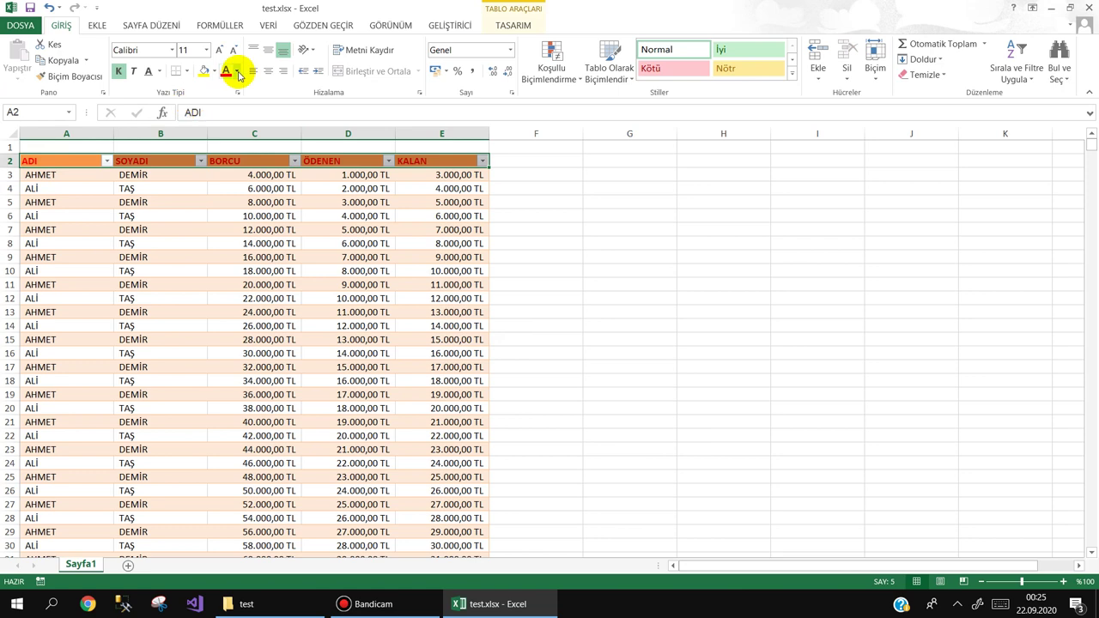
# Step: Make the table header text white
pyautogui.click(236, 71)
pyautogui.click(225, 118)
pyautogui.click(154, 201)
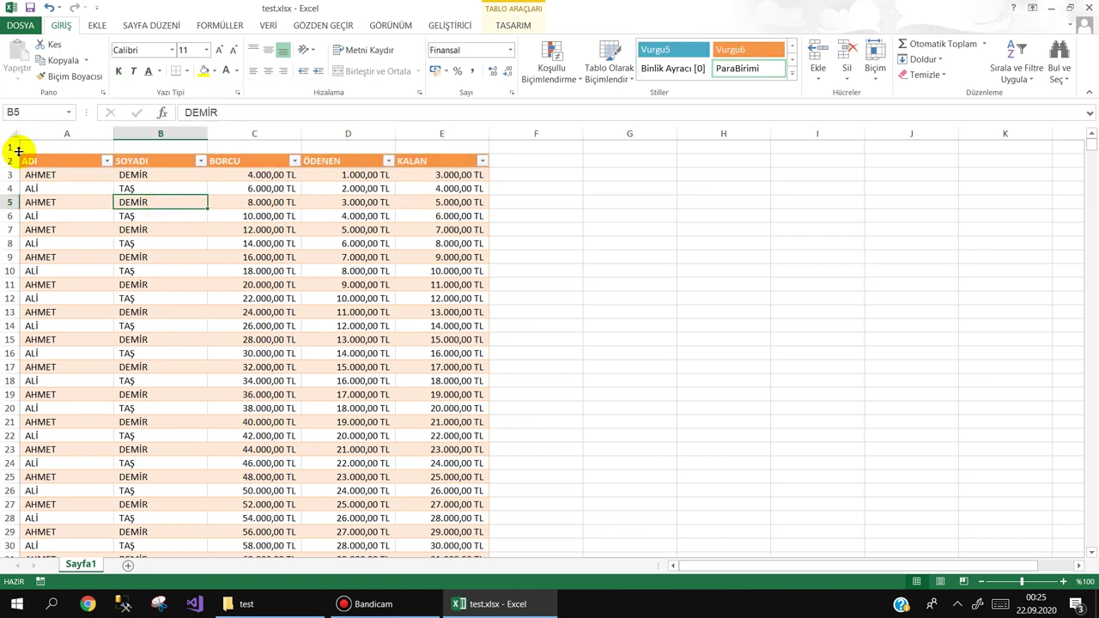
# Step: Delete the now-empty row 1 above the table
pyautogui.click(14, 147)
pyautogui.rightClick(14, 146)
pyautogui.click(57, 261)
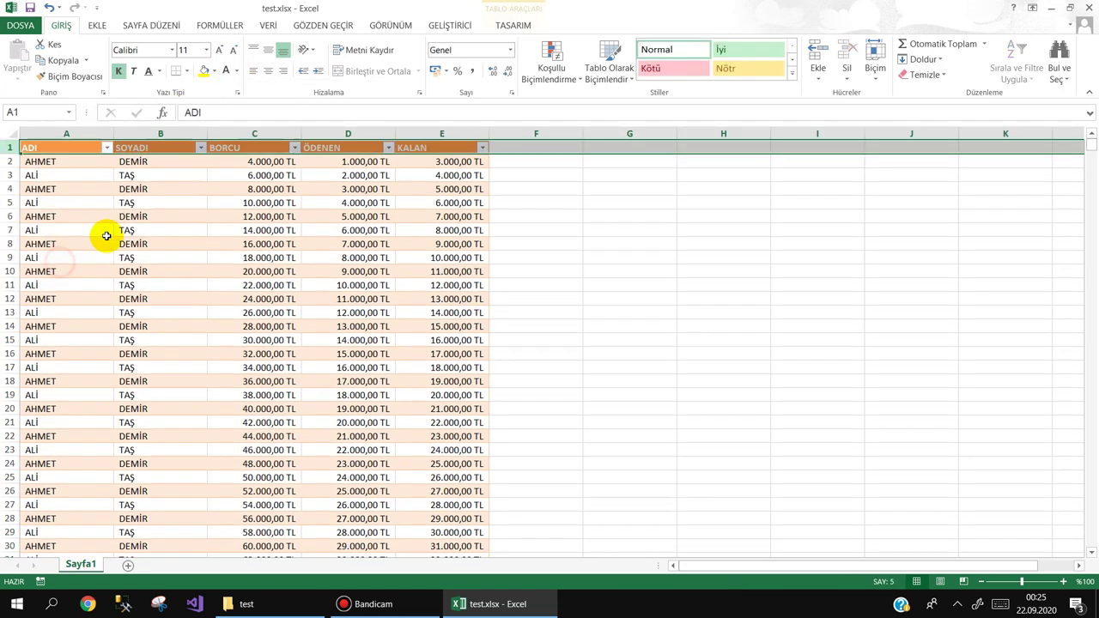
pyautogui.click(106, 236)
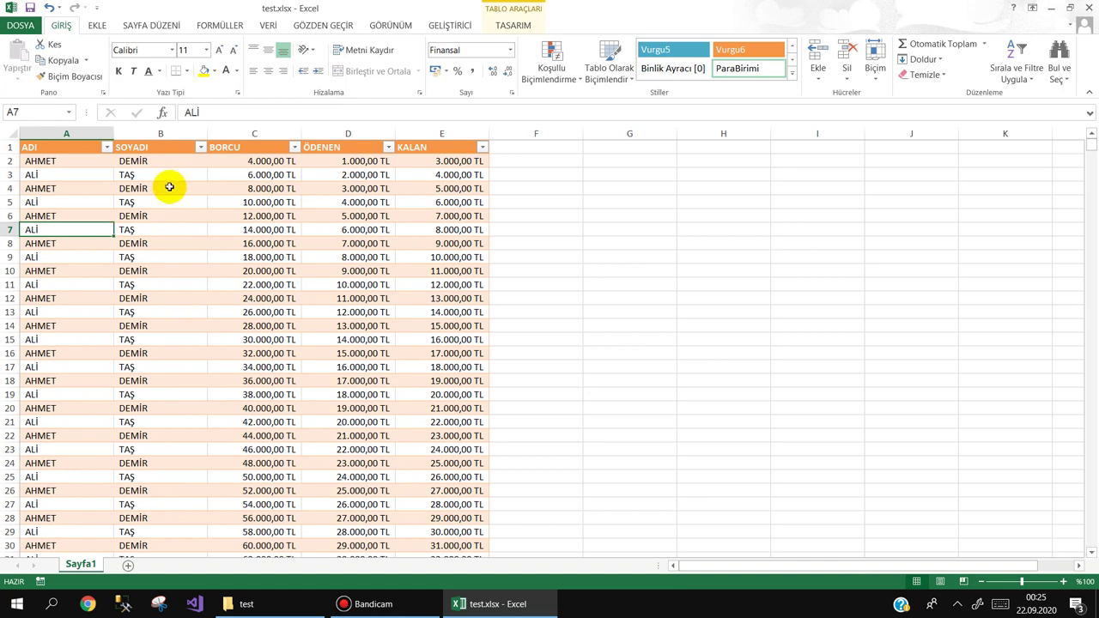
pyautogui.click(166, 186)
# Step: Close Excel saving the changes, then reopen test.xlsx from F:\Tekstil\test
pyautogui.click(1089, 7)
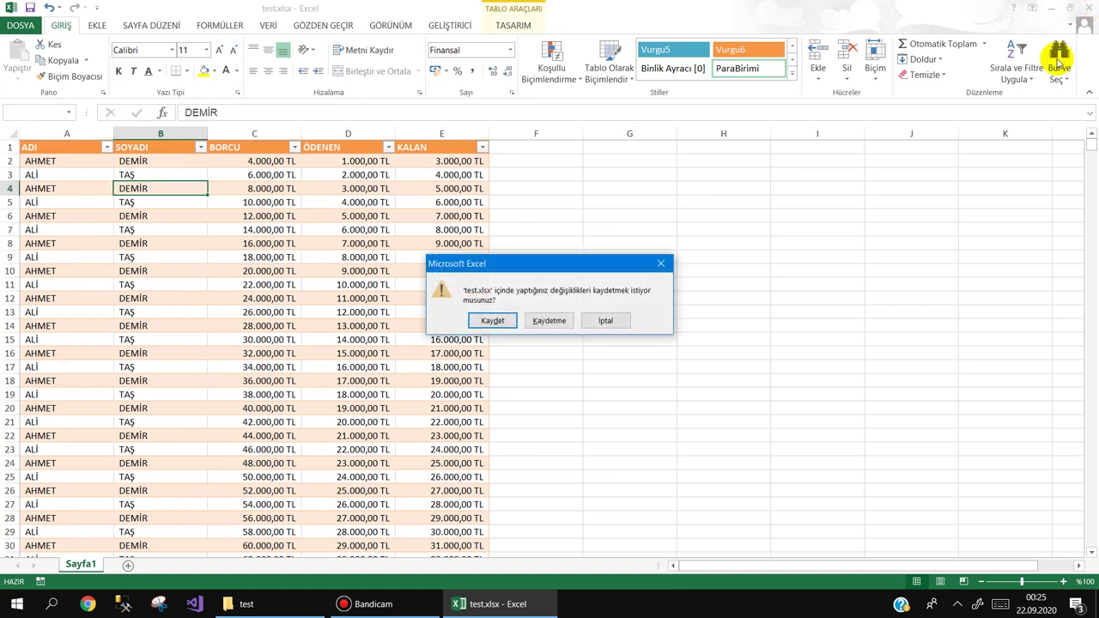
pyautogui.press('Return')
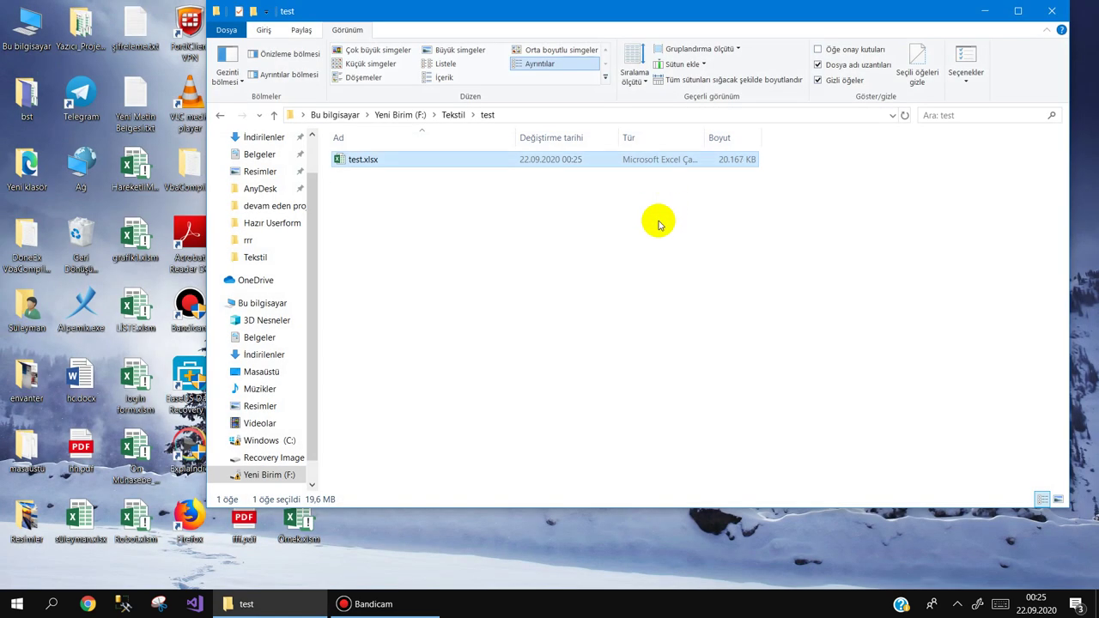
pyautogui.click(658, 221)
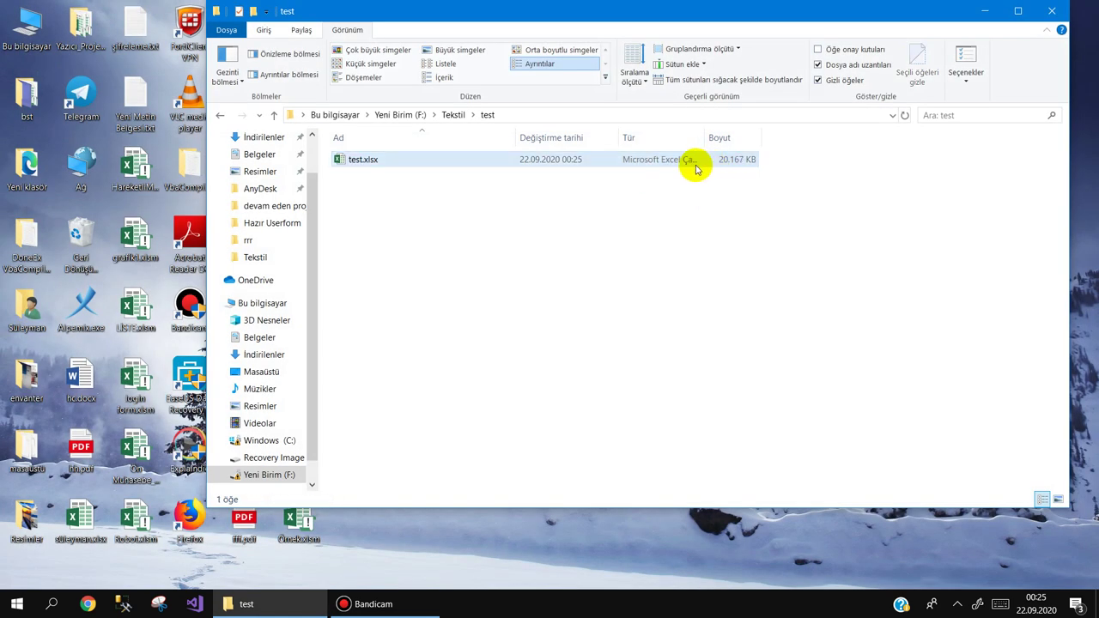
pyautogui.click(639, 164)
pyautogui.click(424, 232)
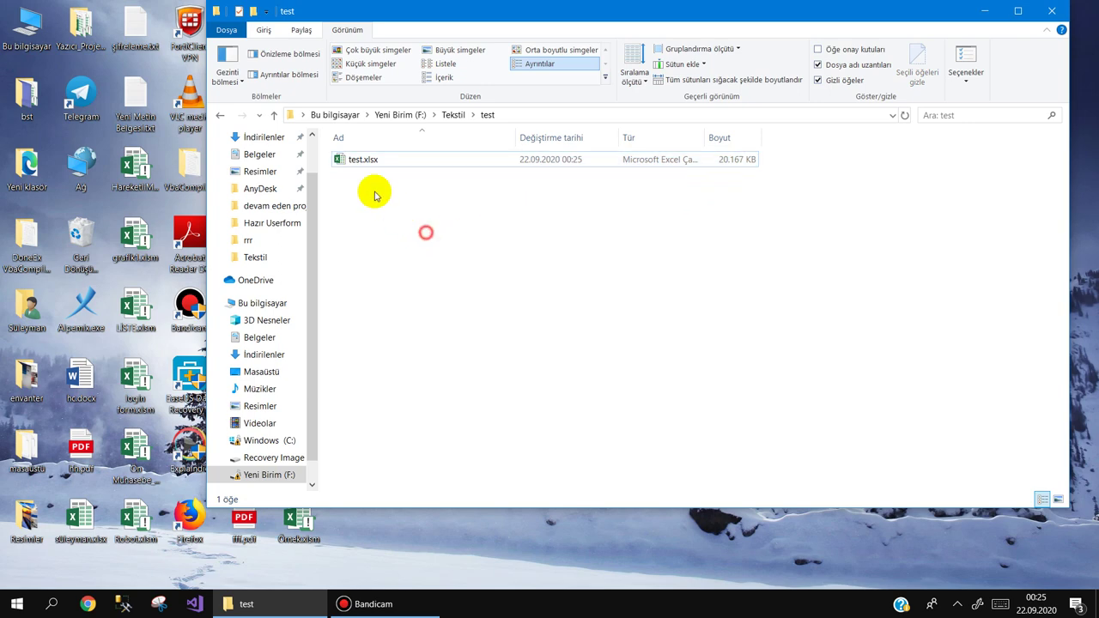
pyautogui.doubleClick(358, 160)
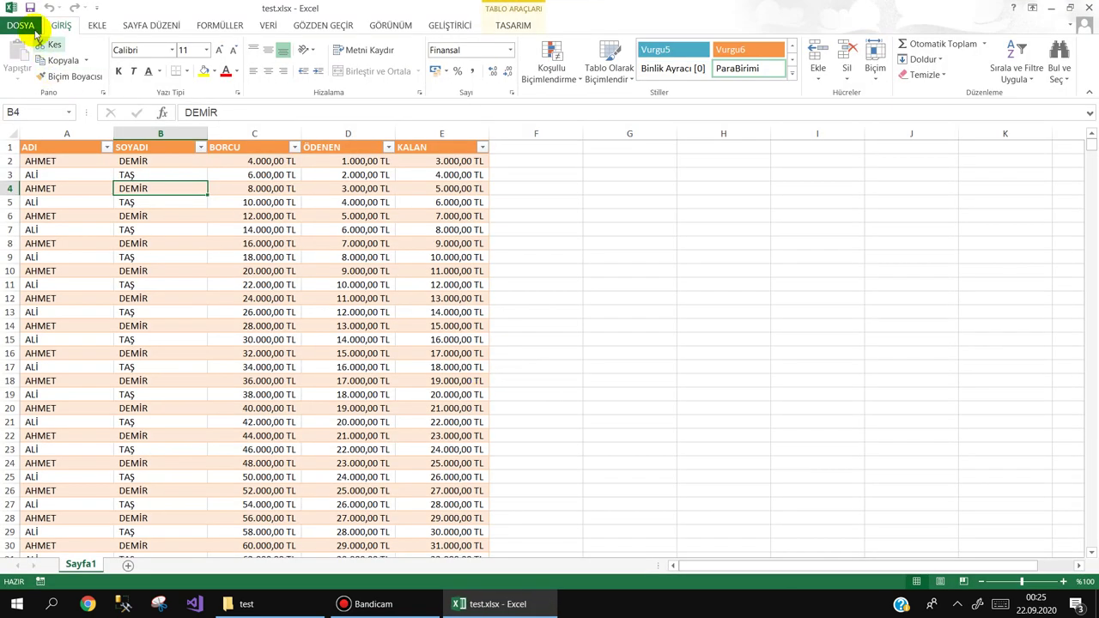
# Step: Save the workbook as test.xlsb with the Excel İkili Çalışma Kitabı (*.xlsb) format
pyautogui.click(10, 33)
pyautogui.click(43, 152)
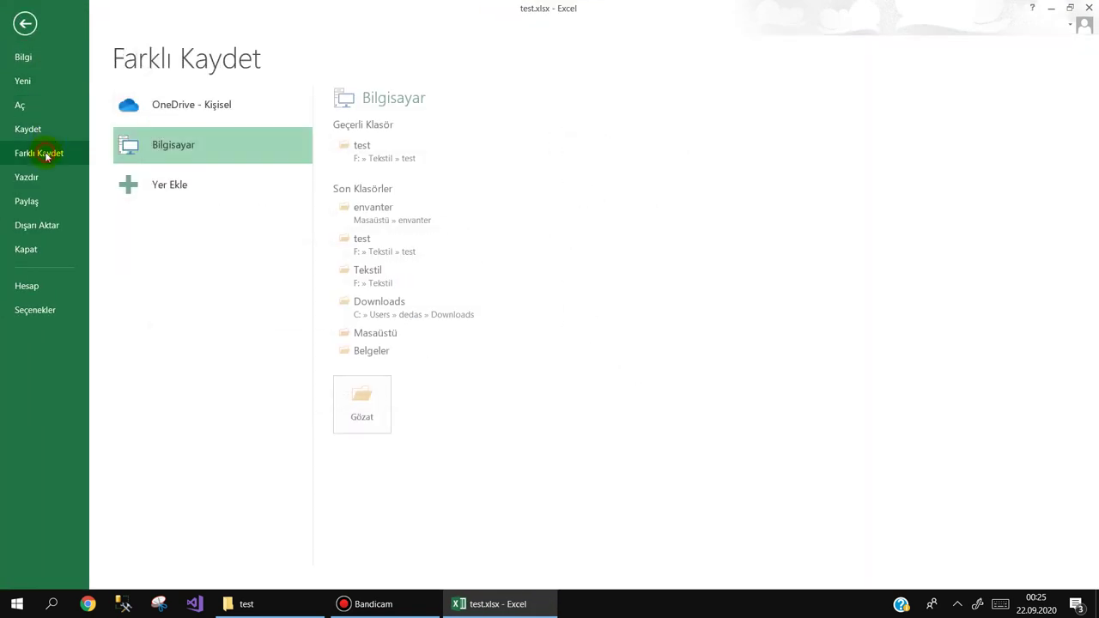
pyautogui.click(362, 157)
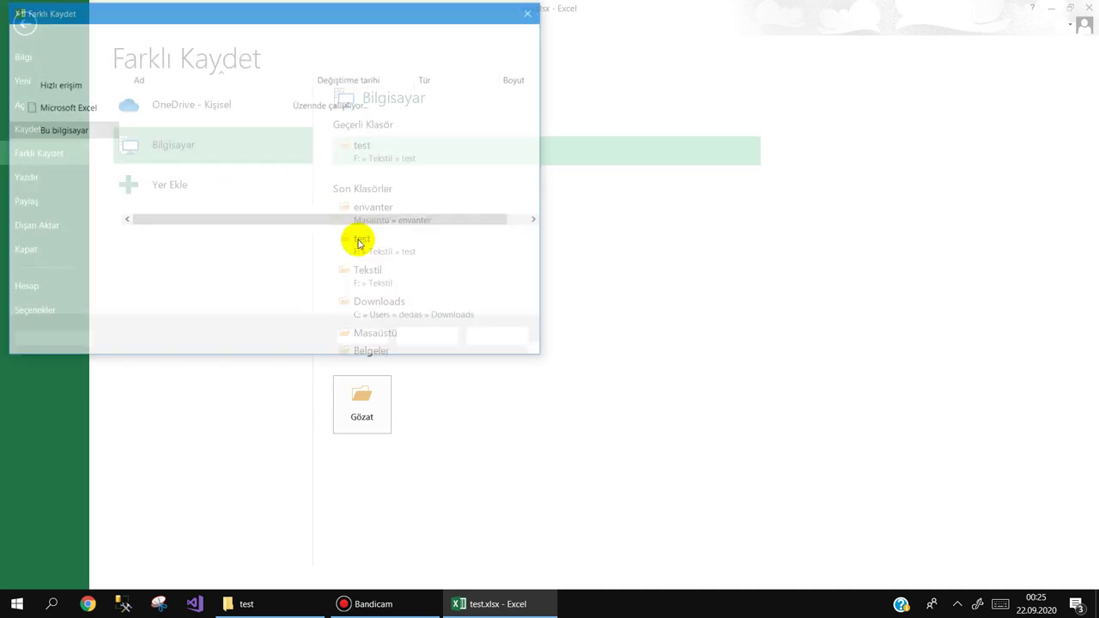
pyautogui.click(137, 260)
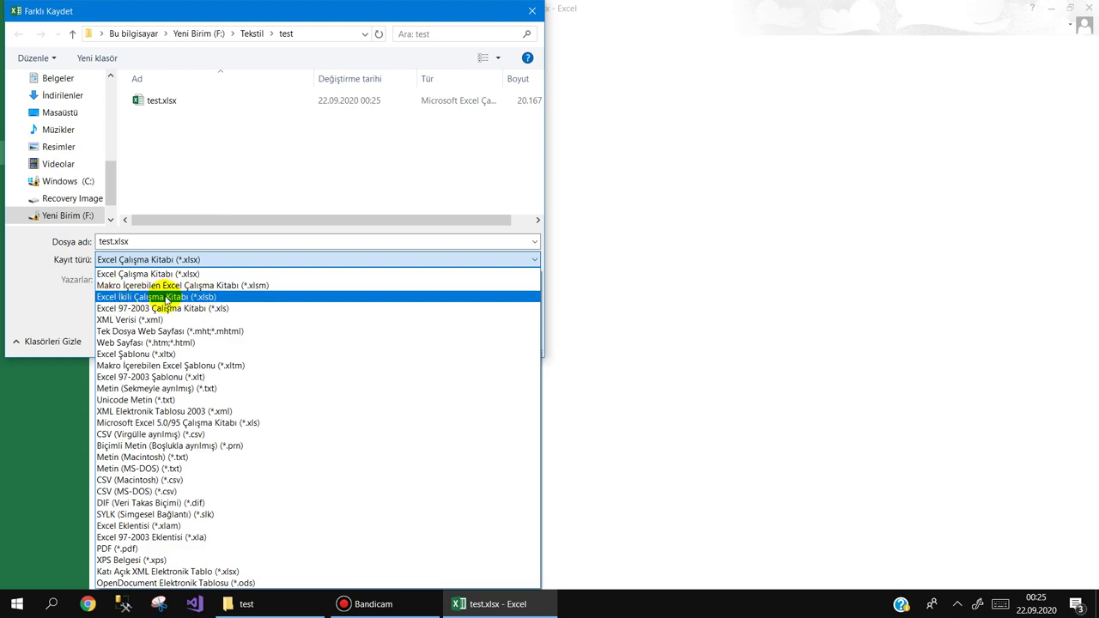
pyautogui.click(165, 298)
pyautogui.click(412, 335)
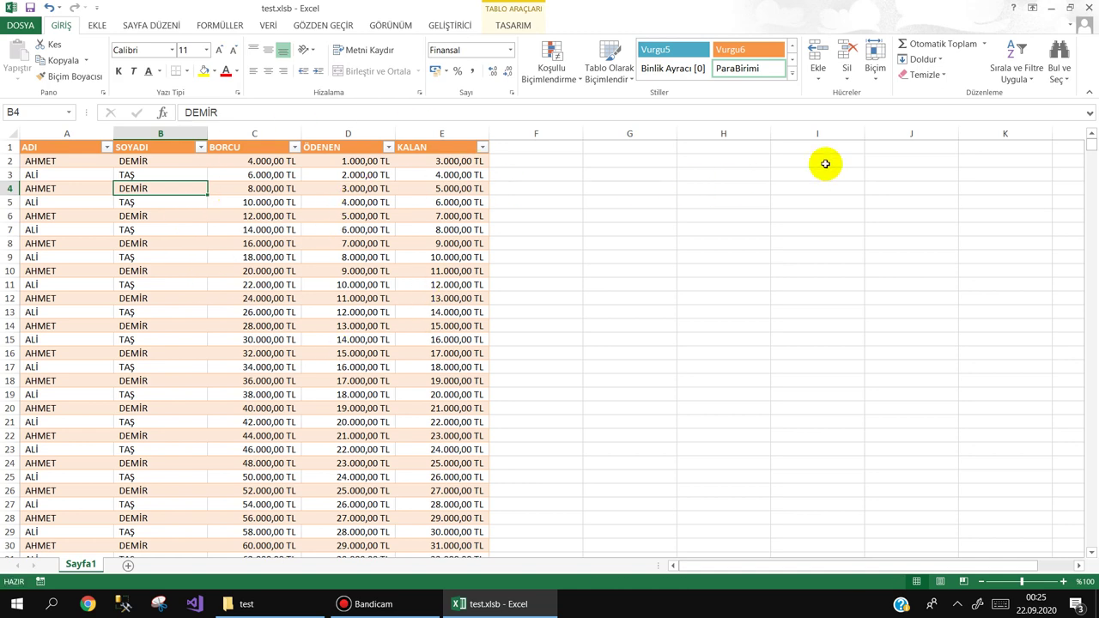
# Step: Exit Excel and reopen test.xlsb from the test folder
pyautogui.click(1088, 7)
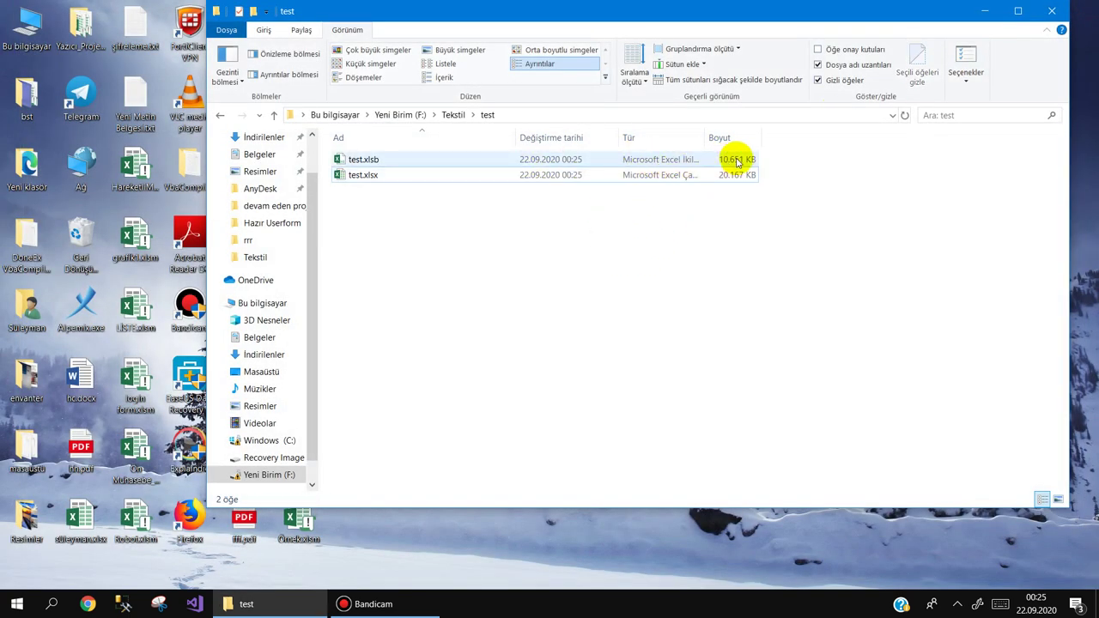
pyautogui.doubleClick(363, 159)
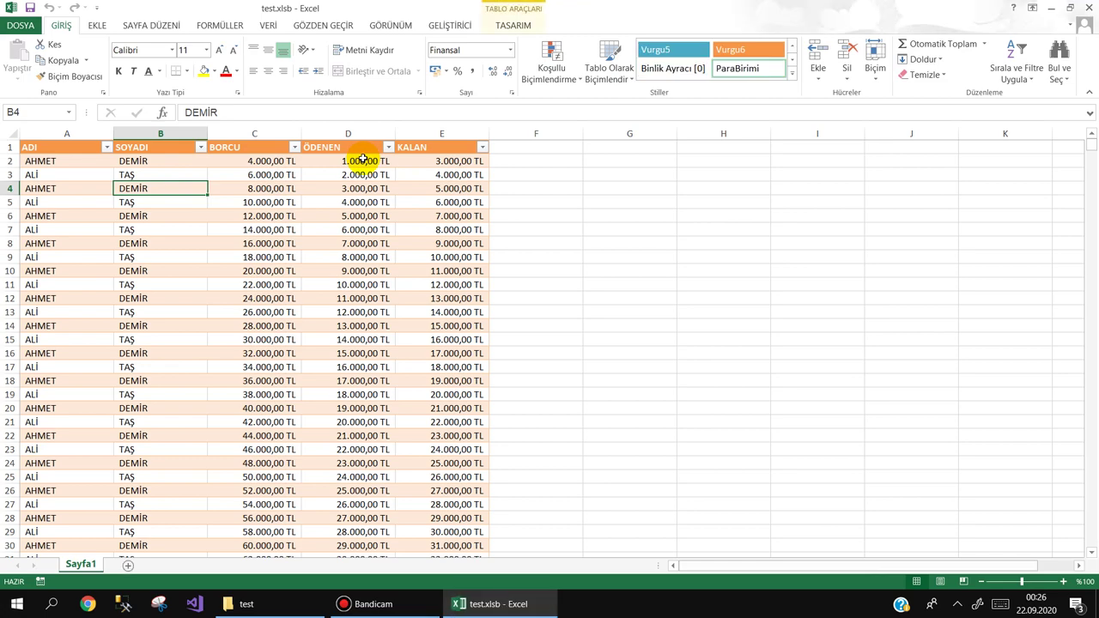
# Step: Add row 605666 at the table's end with SDFG, SDFG, 200 owed and 20 paid
pyautogui.hotkey('ctrl', 'Up')
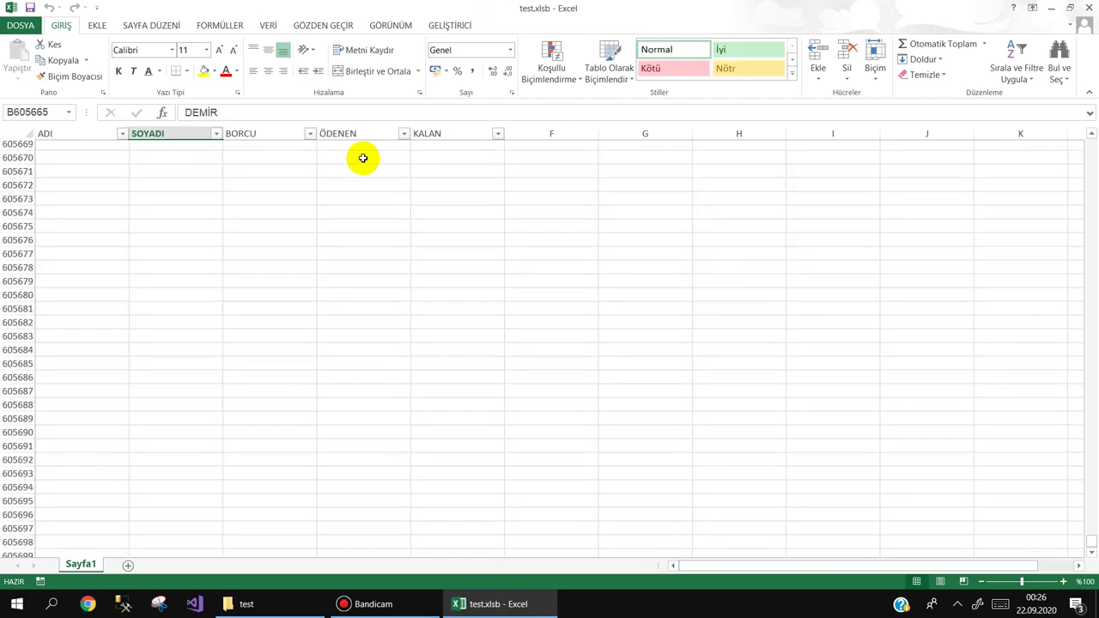
pyautogui.press('Up')
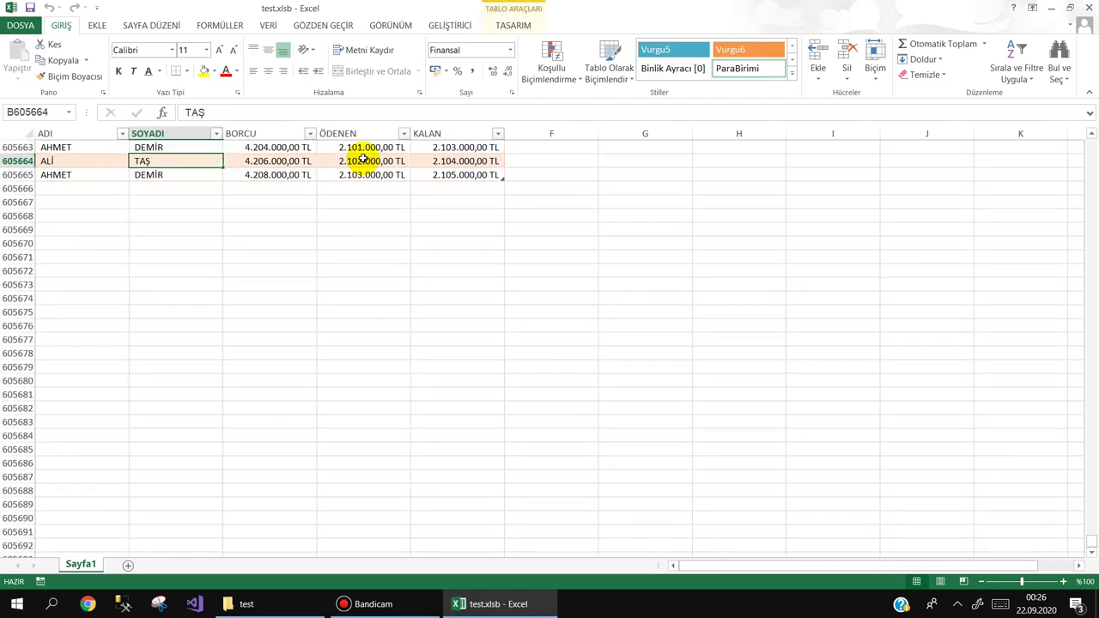
pyautogui.click(83, 190)
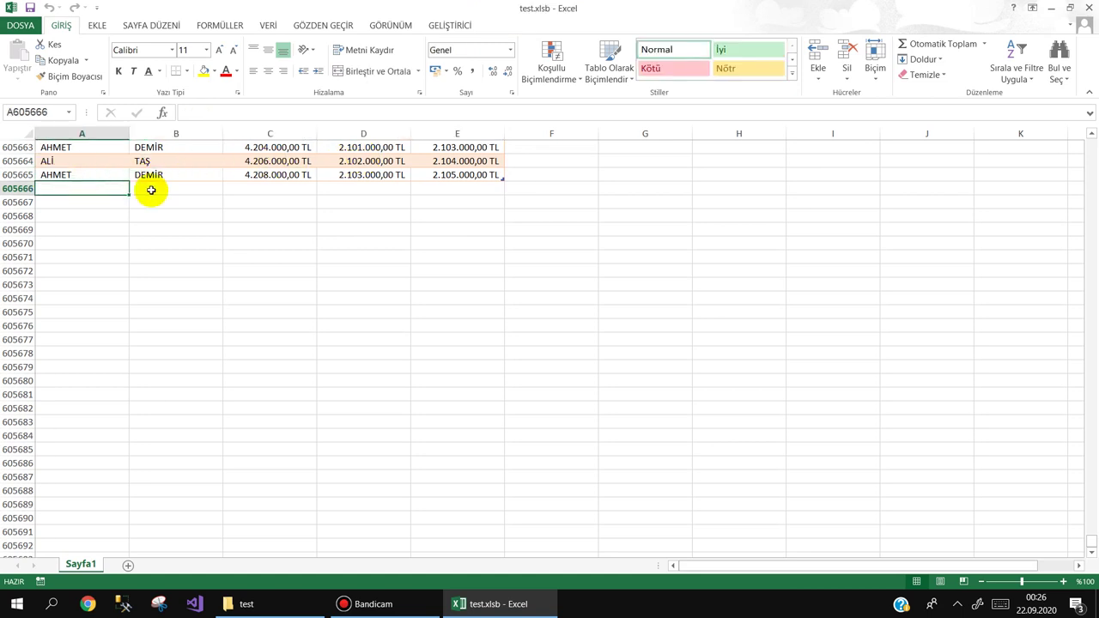
pyautogui.write('SDFG')
pyautogui.click(176, 183)
pyautogui.write('SDFG')
pyautogui.click(289, 188)
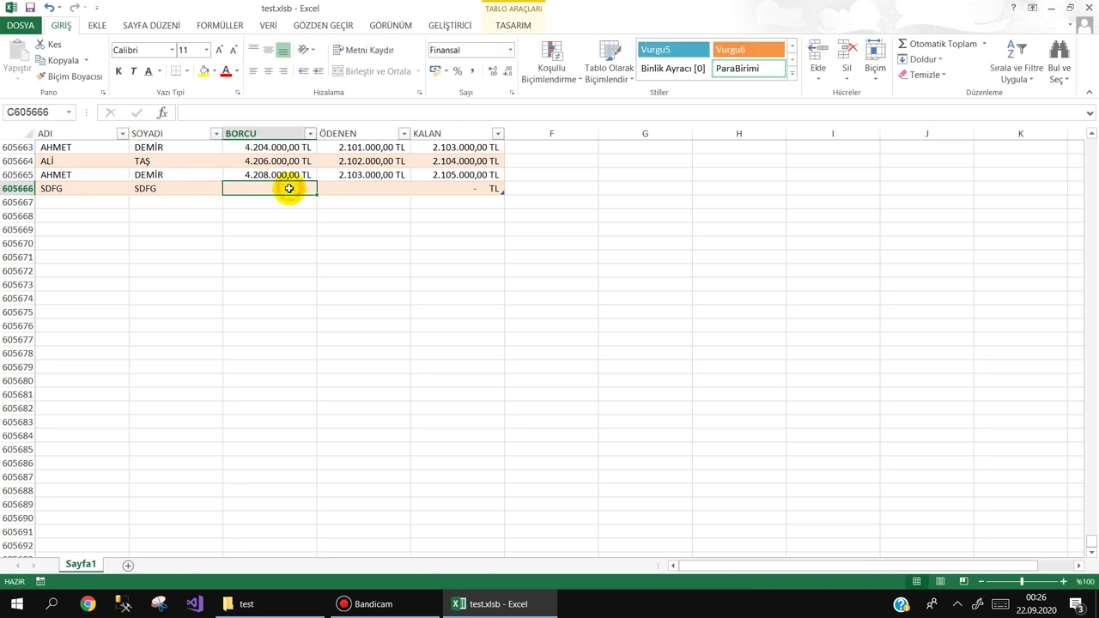
pyautogui.write('200')
pyautogui.click(370, 190)
pyautogui.write('20')
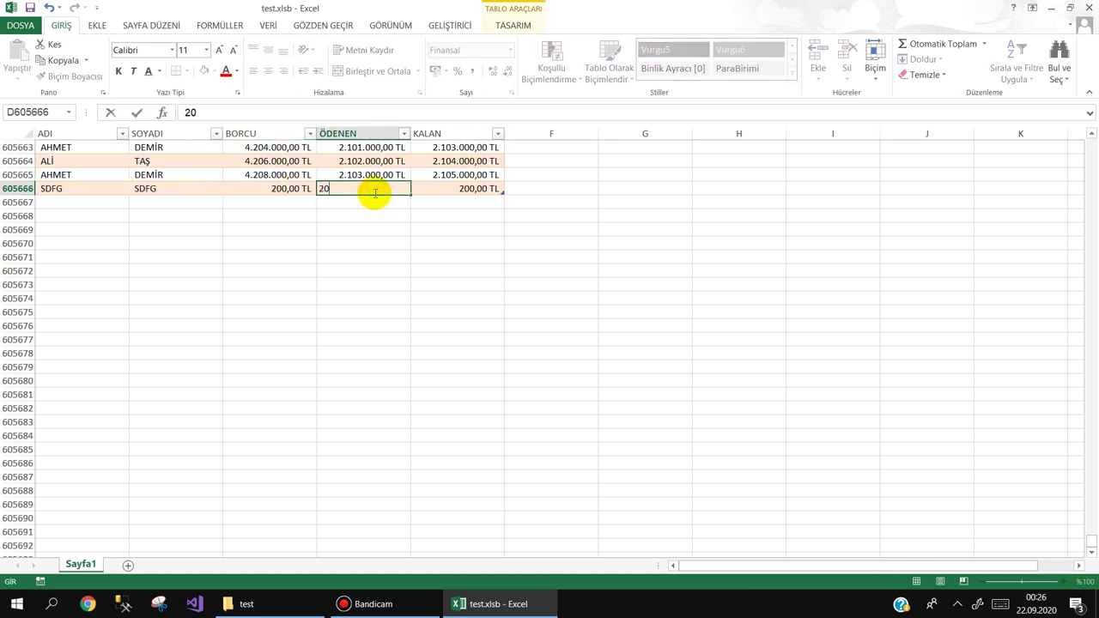
pyautogui.press('Return')
# Step: Close test.xlsb, saving the changes
pyautogui.click(753, 228)
pyautogui.click(1089, 7)
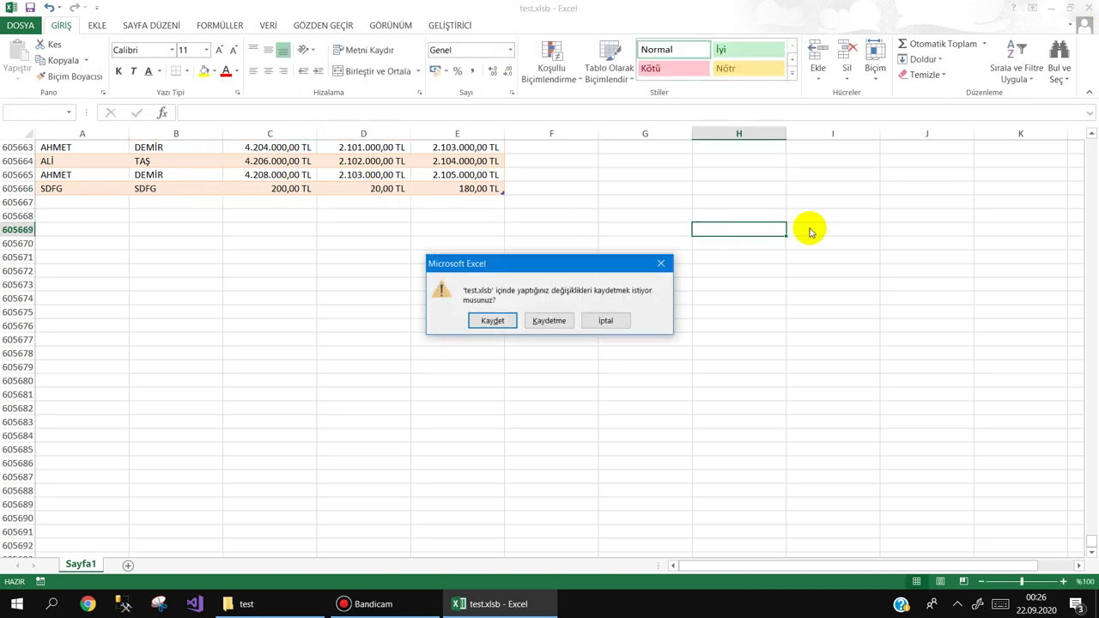
pyautogui.press('Return')
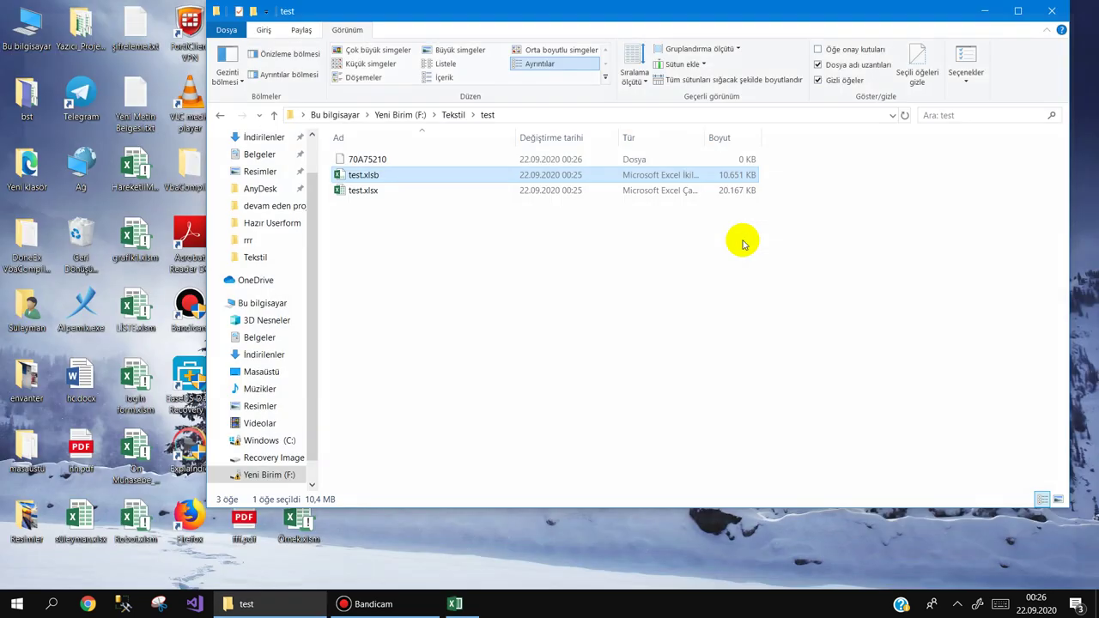
# Step: Load test.xlsx from the test folder, cancelling slow attempts and retrying, then select cell A22
pyautogui.doubleClick(365, 161)
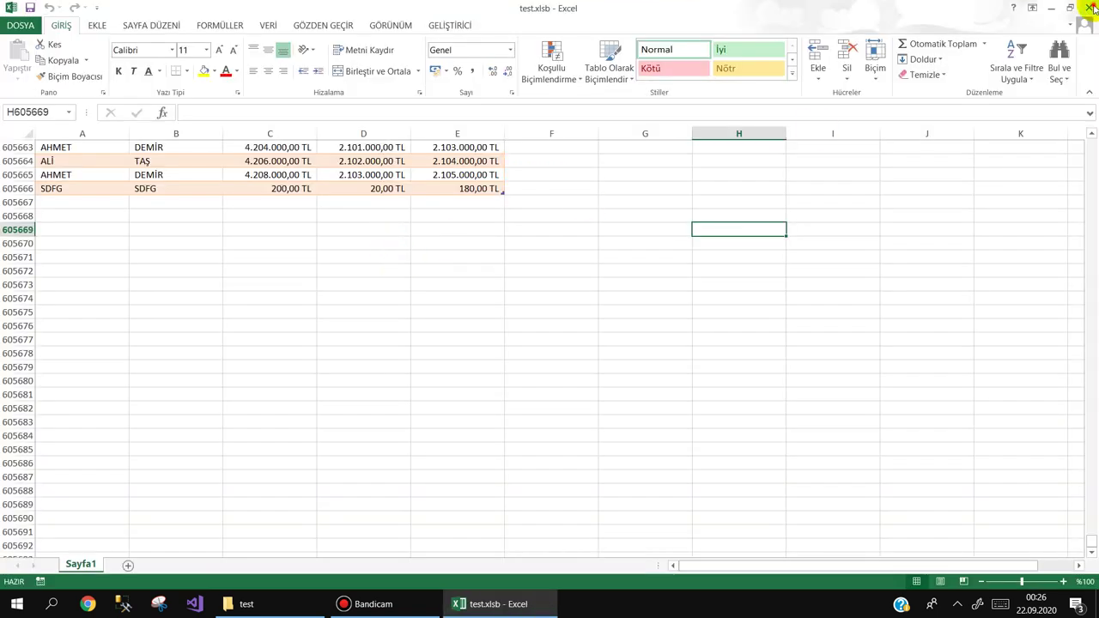
pyautogui.click(1090, 7)
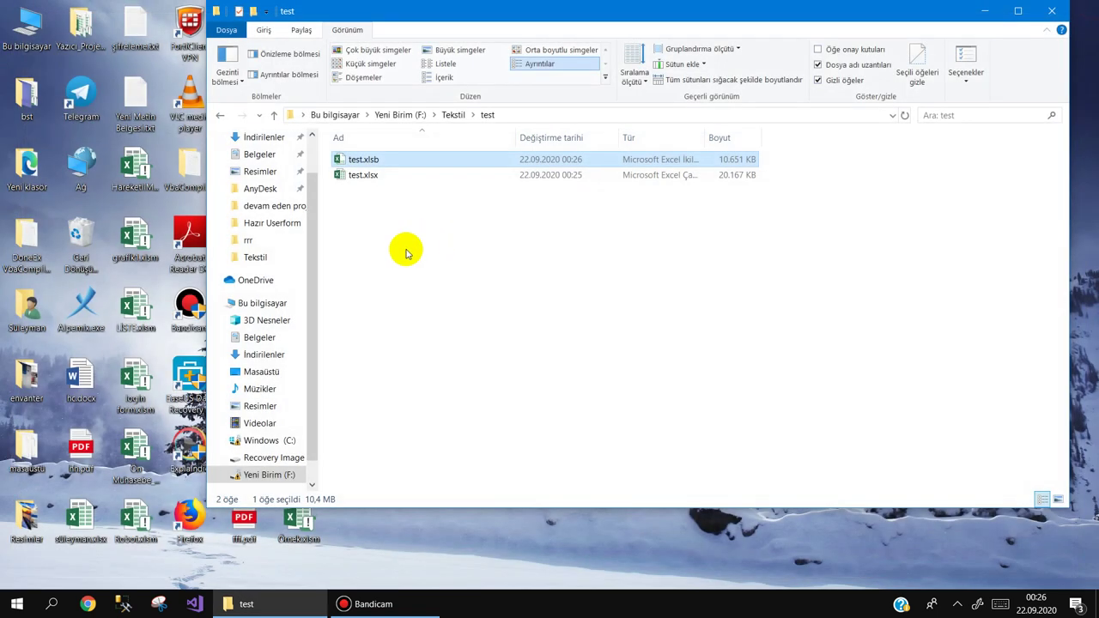
pyautogui.click(368, 238)
pyautogui.click(364, 176)
pyautogui.doubleClick(364, 176)
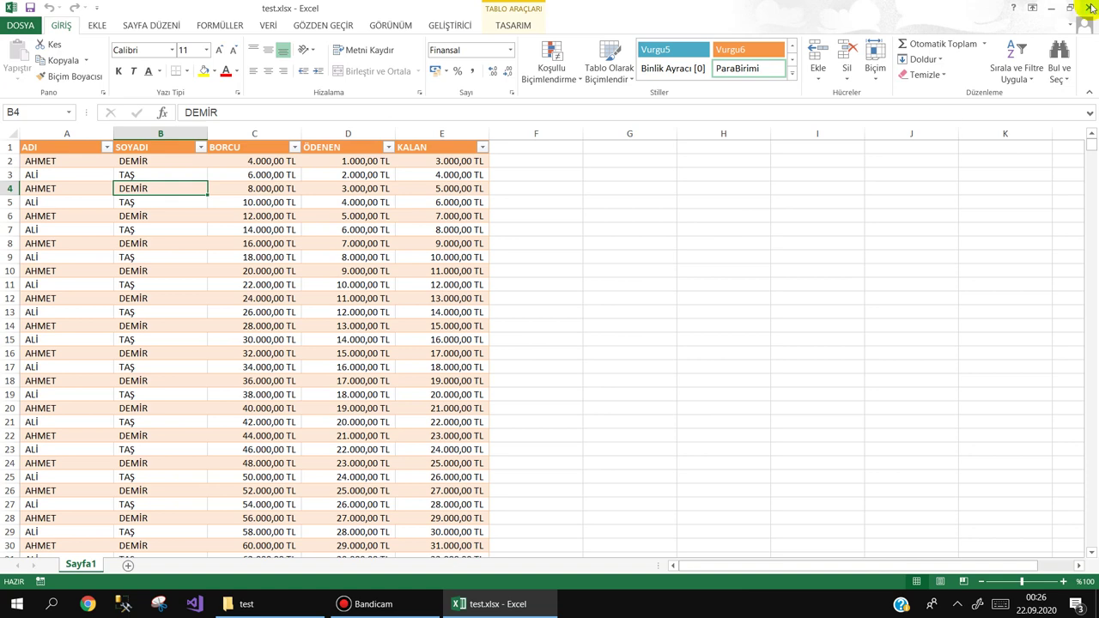
pyautogui.click(1090, 7)
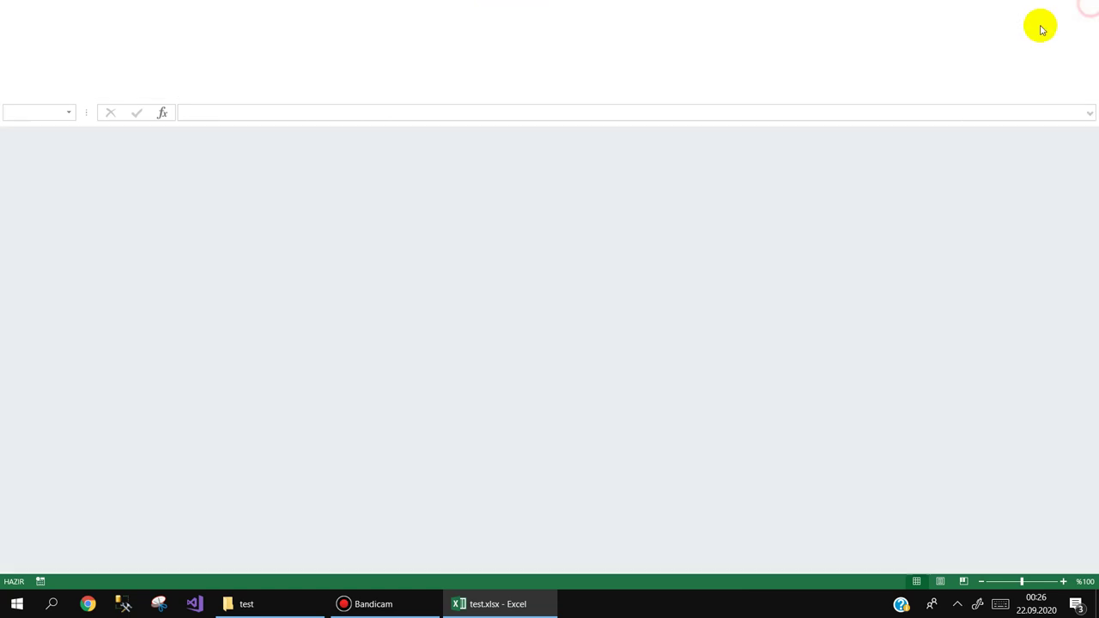
pyautogui.doubleClick(378, 175)
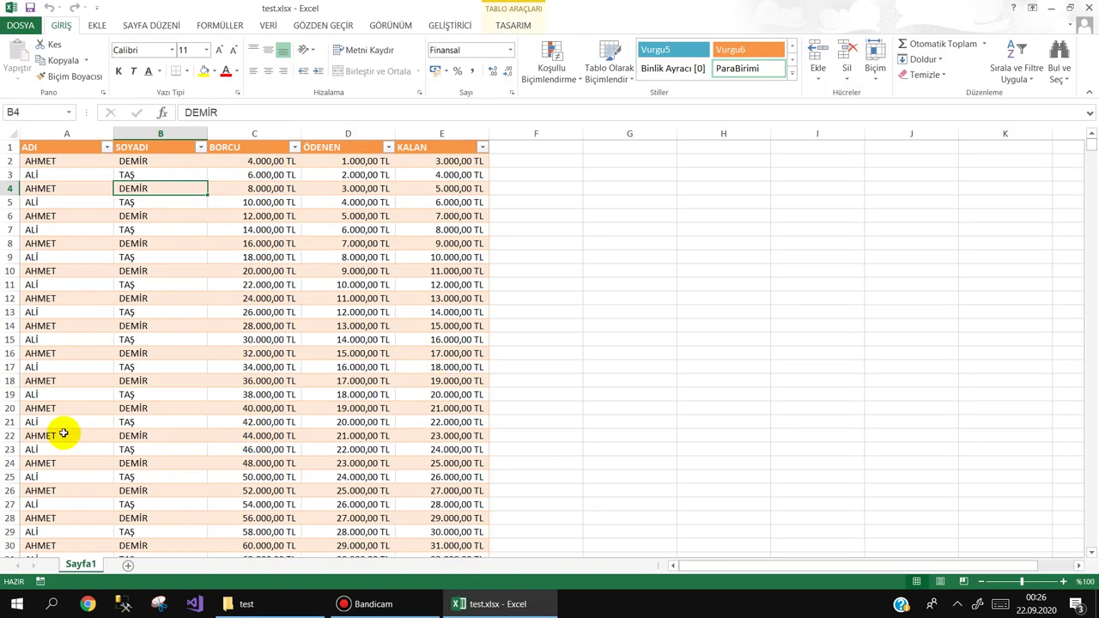
pyautogui.click(64, 433)
# Step: Overwrite A22 in test.xlsx with SDS, save it with Ctrl+S and close Excel
pyautogui.write('SDS')
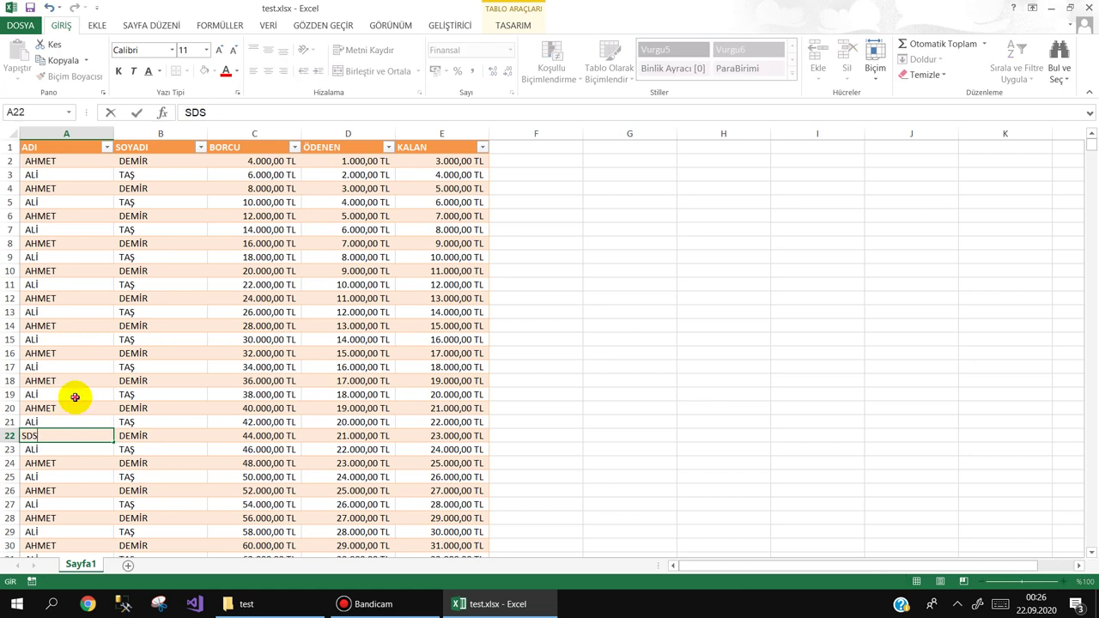
pyautogui.click(77, 394)
pyautogui.hotkey('ctrl', 's')
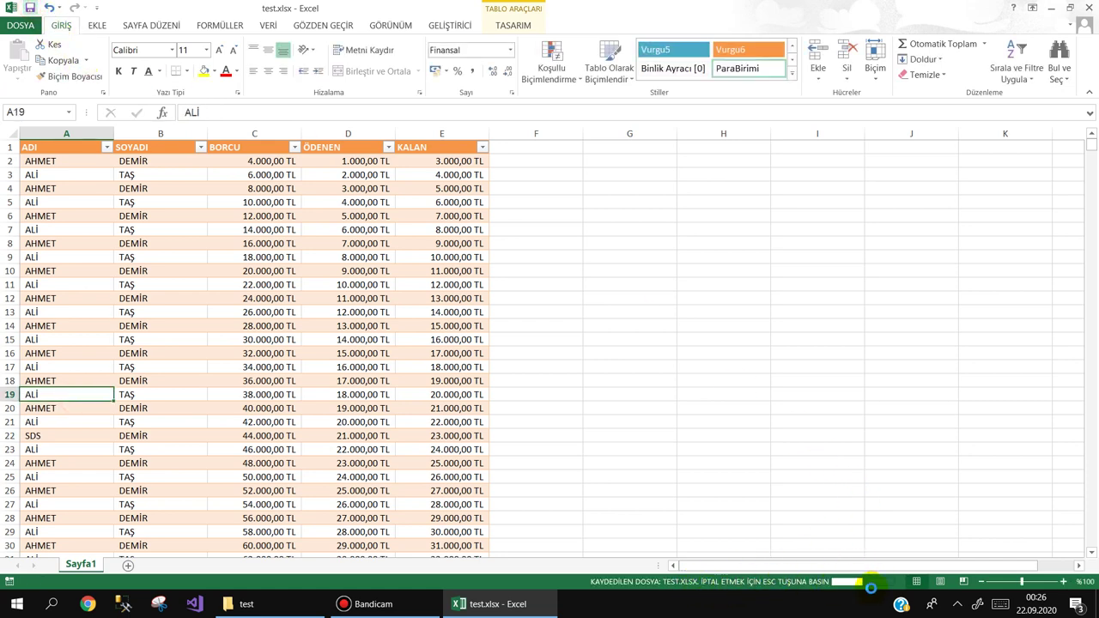
pyautogui.click(1082, 7)
# Step: Reopen test.xlsb, change A605666 to DFG, save and close Excel
pyautogui.doubleClick(347, 161)
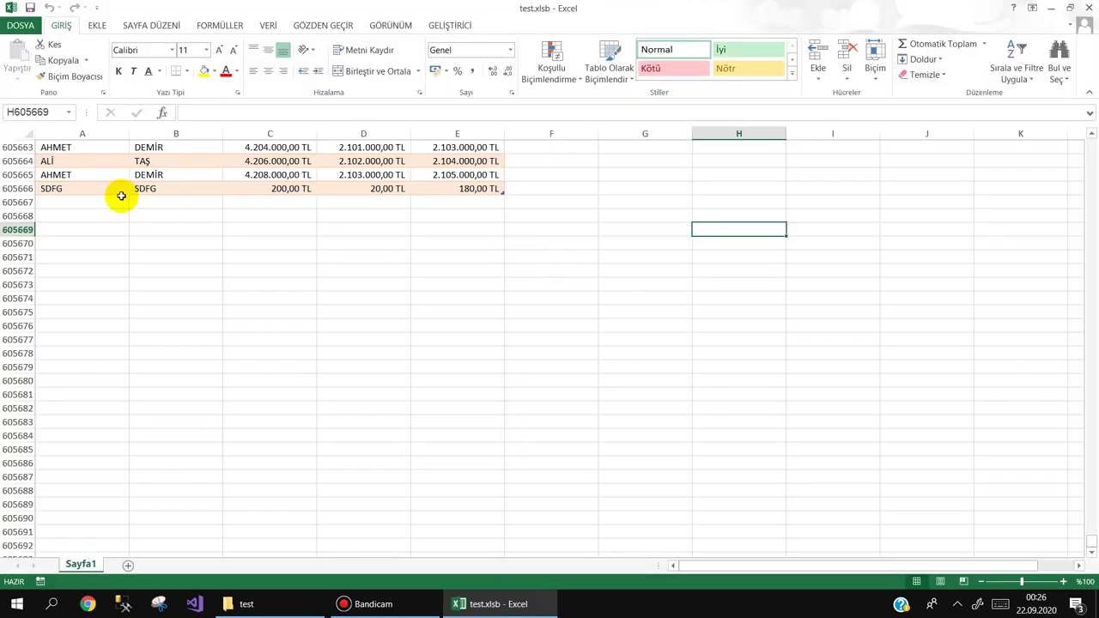
pyautogui.click(108, 191)
pyautogui.click(111, 254)
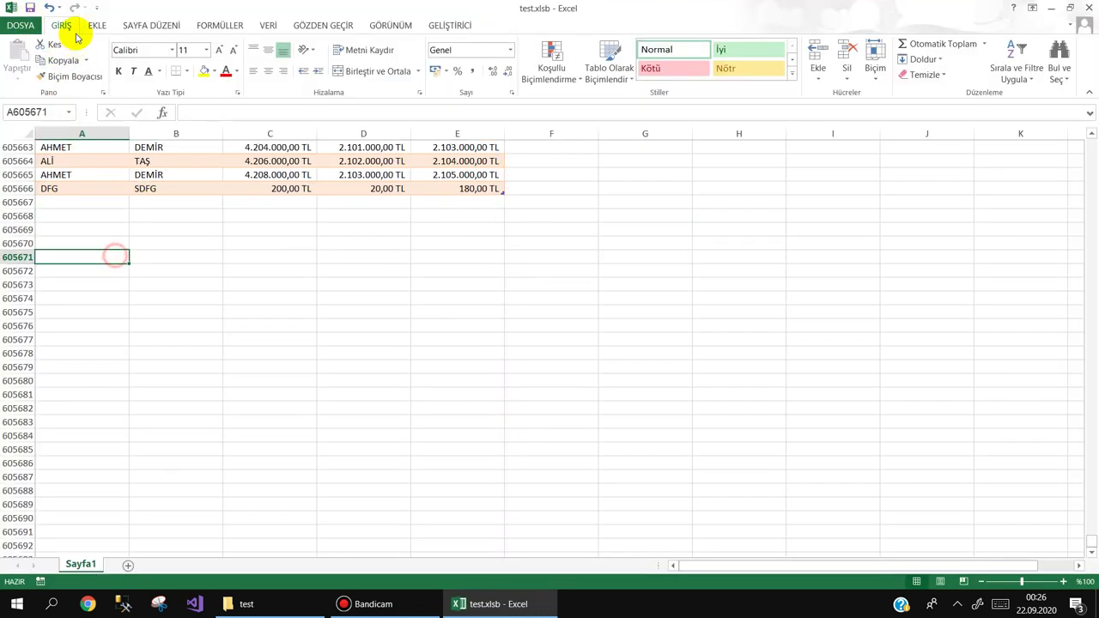
pyautogui.click(29, 8)
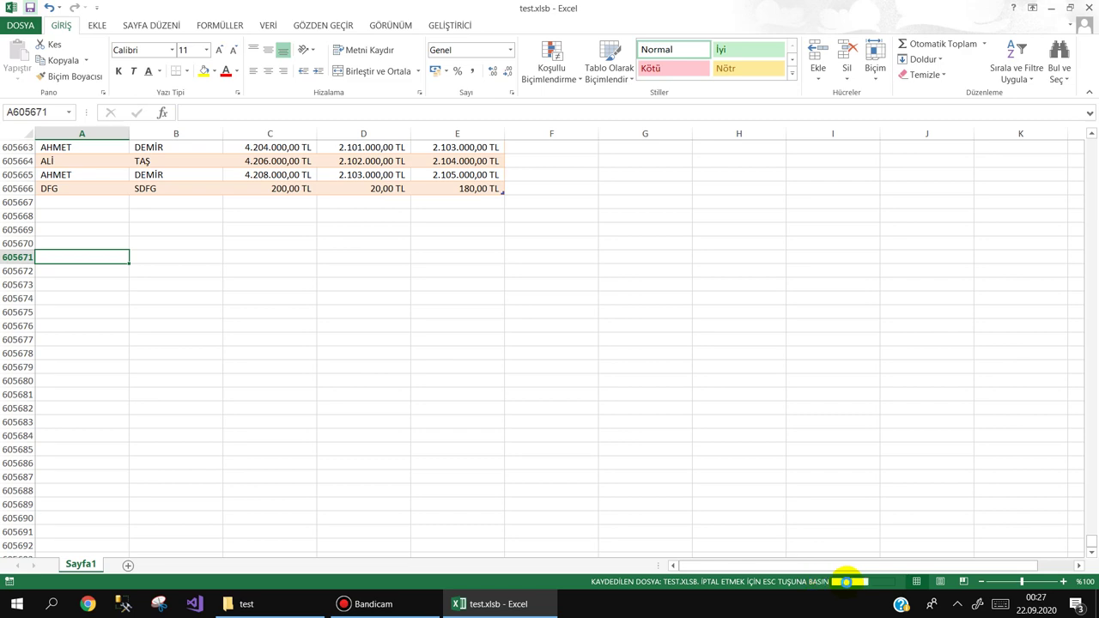
pyautogui.scroll(7, 990, 186)
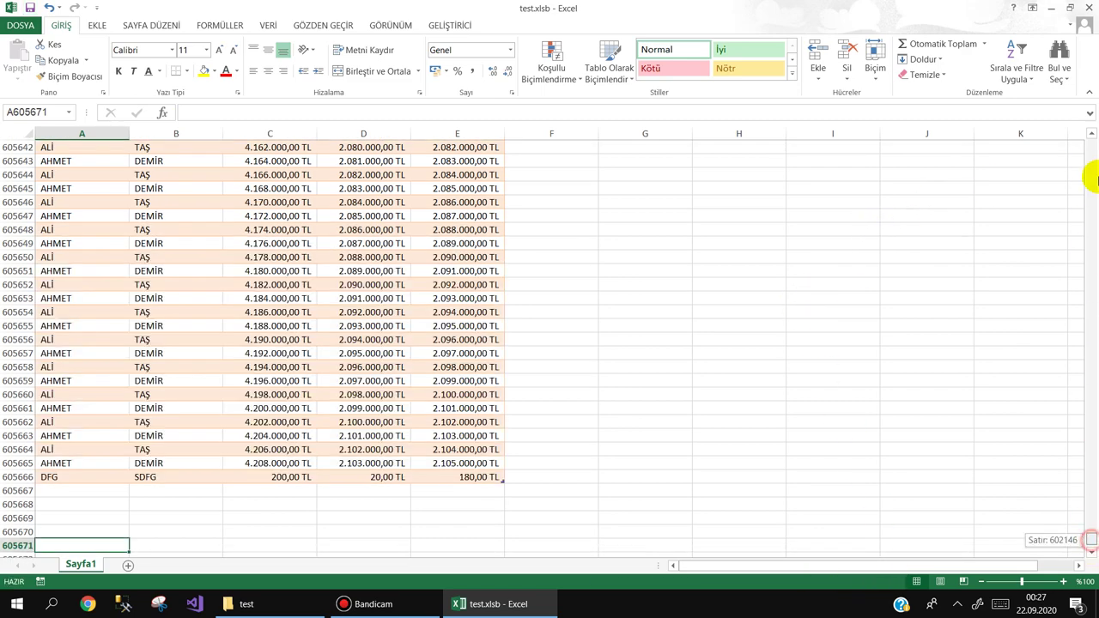
pyautogui.moveTo(1090, 180); pyautogui.dragTo(1086, 103)
pyautogui.click(1085, 7)
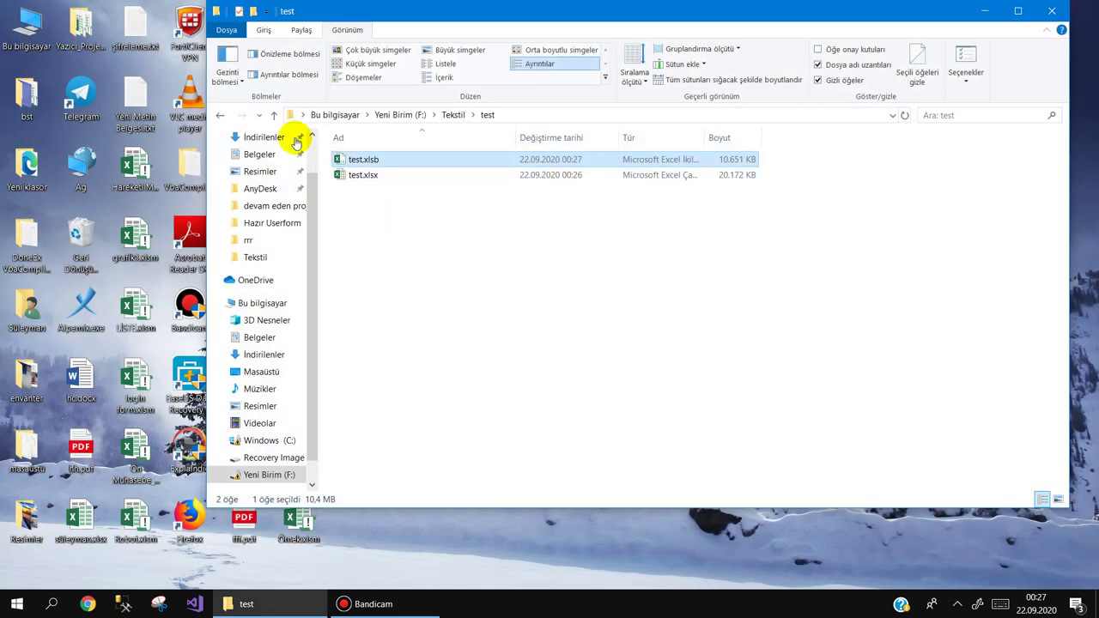
# Step: Navigate up to Tekstil via the address bar and launch Bst Tekstil V.1.0.xlsb
pyautogui.click(273, 114)
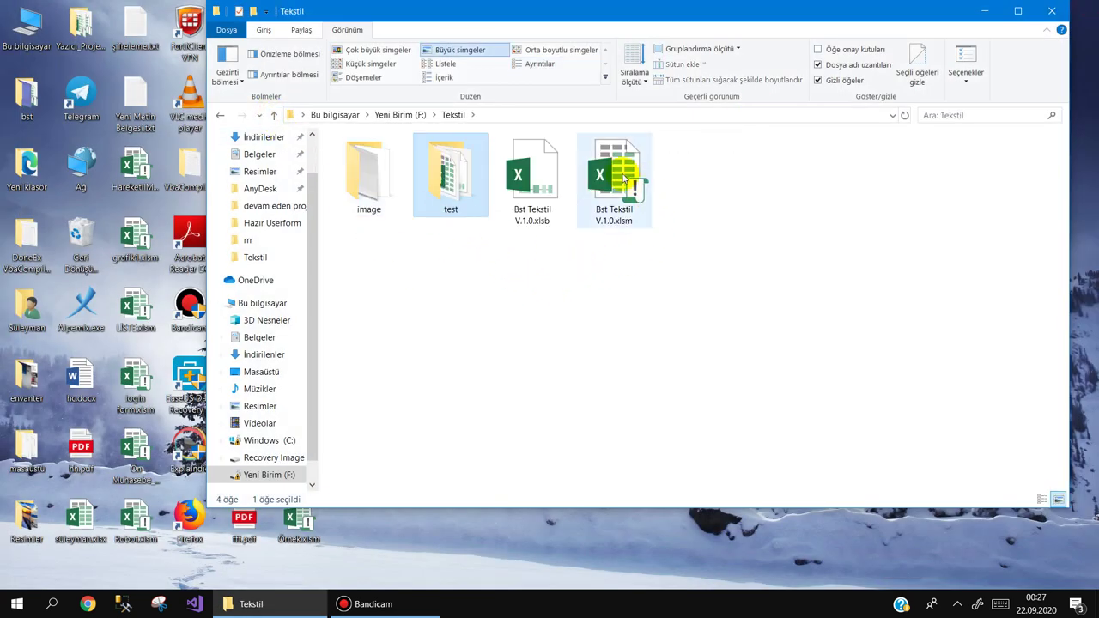
pyautogui.click(506, 312)
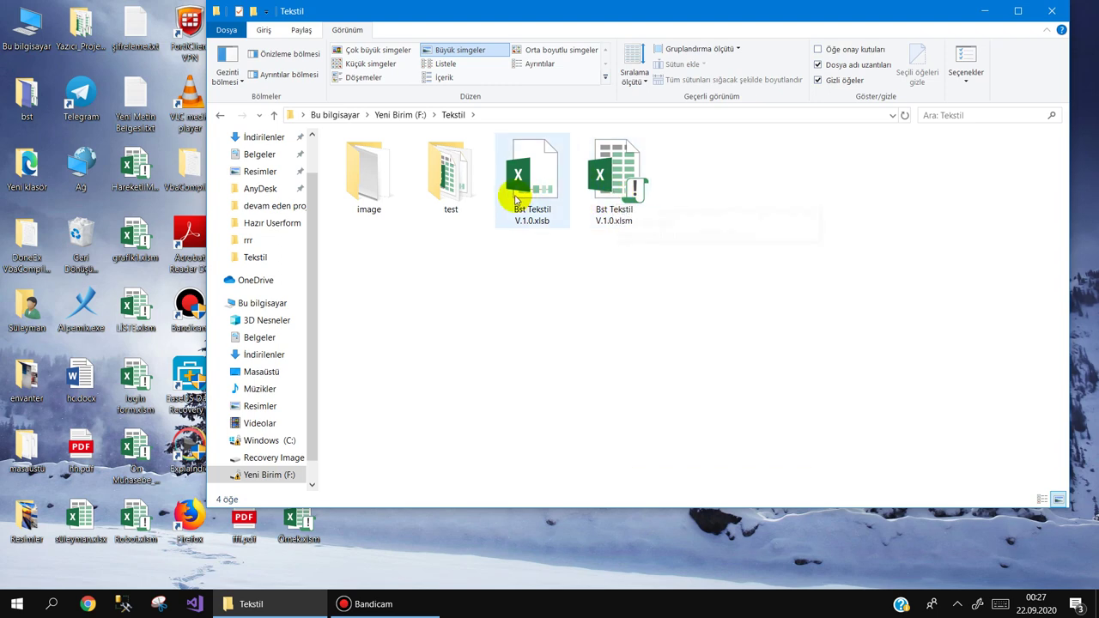
pyautogui.moveTo(532, 180)
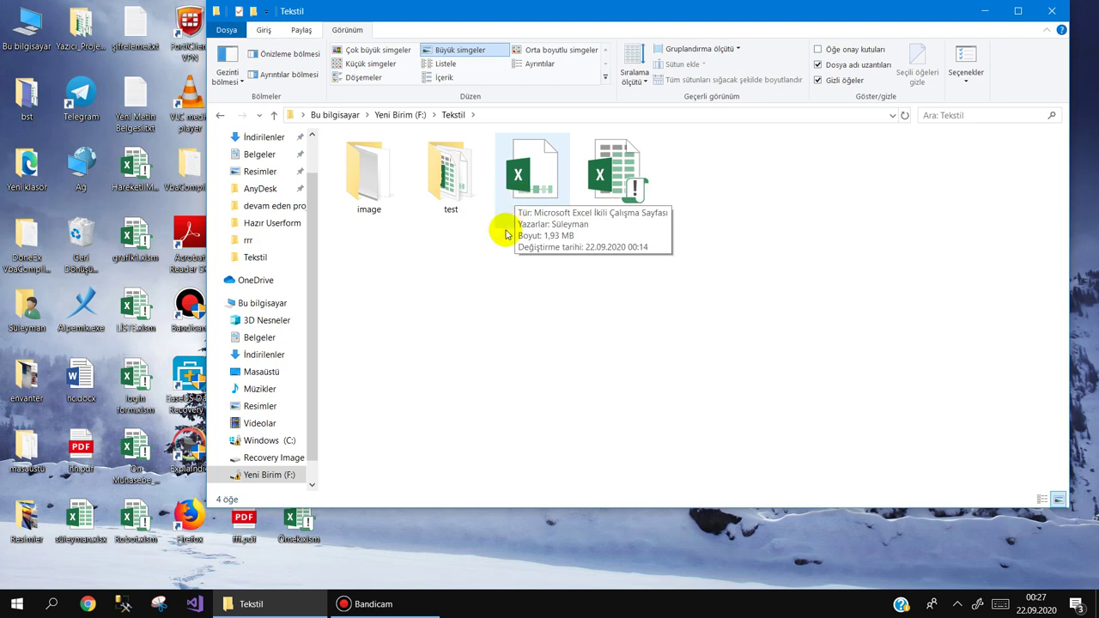
pyautogui.click(534, 187)
pyautogui.doubleClick(534, 180)
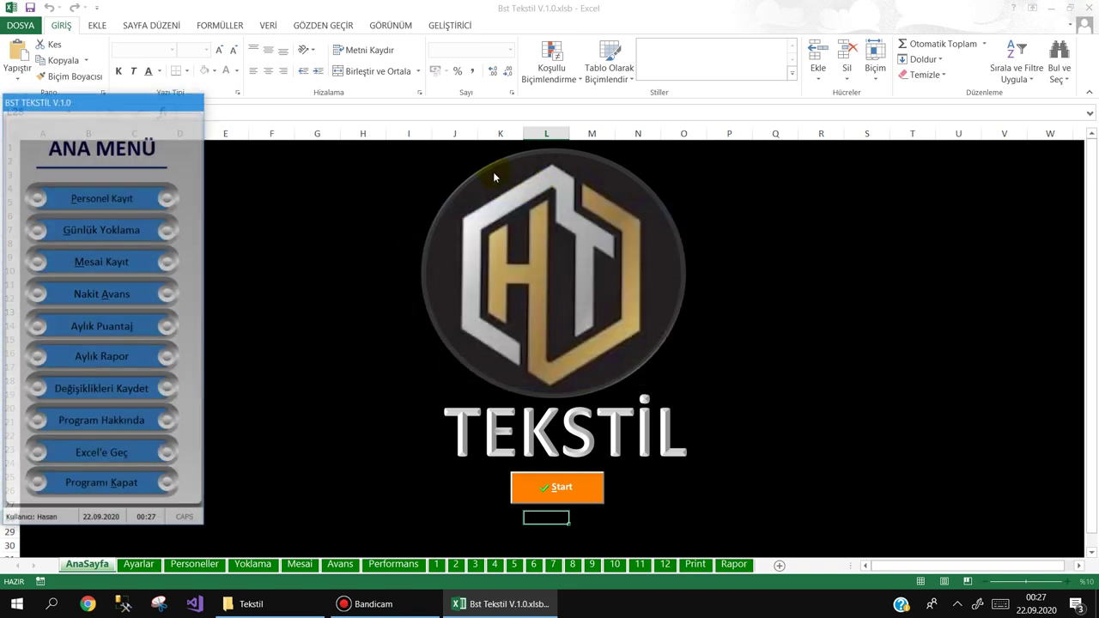
# Step: Preview the staff list, add-staff, daily attendance, overtime, monthly timesheet and monthly report forms
pyautogui.click(115, 197)
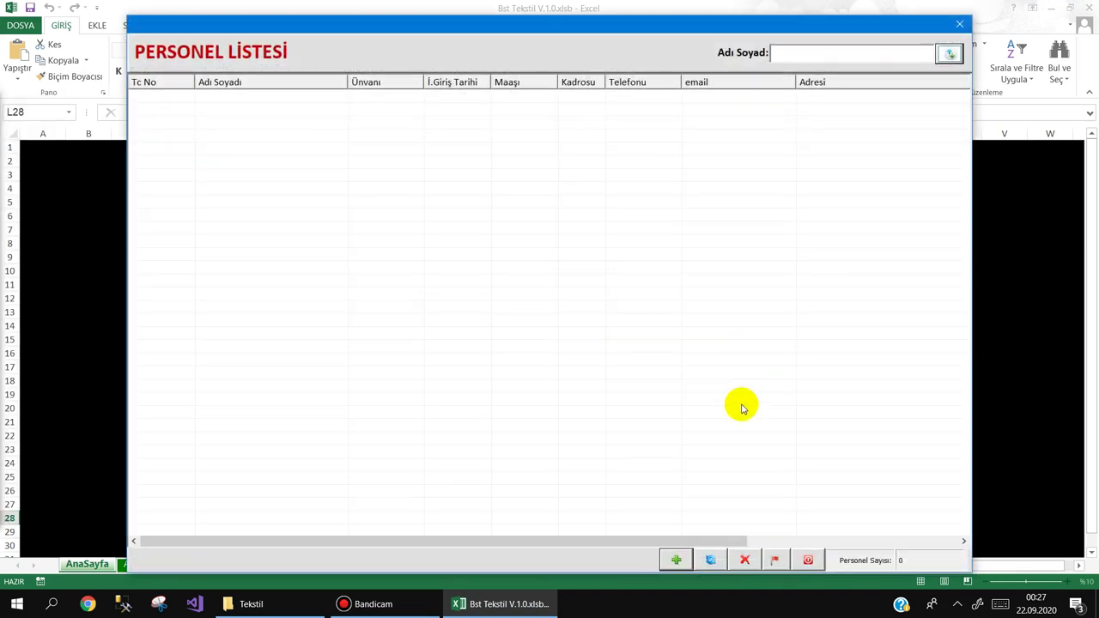
pyautogui.click(676, 560)
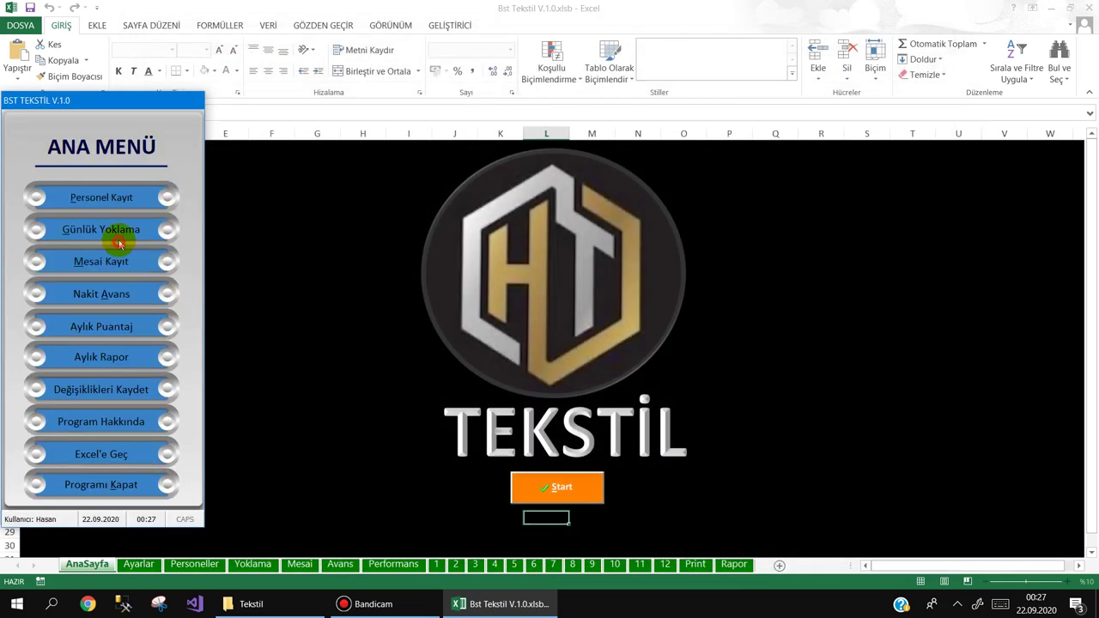
pyautogui.click(120, 242)
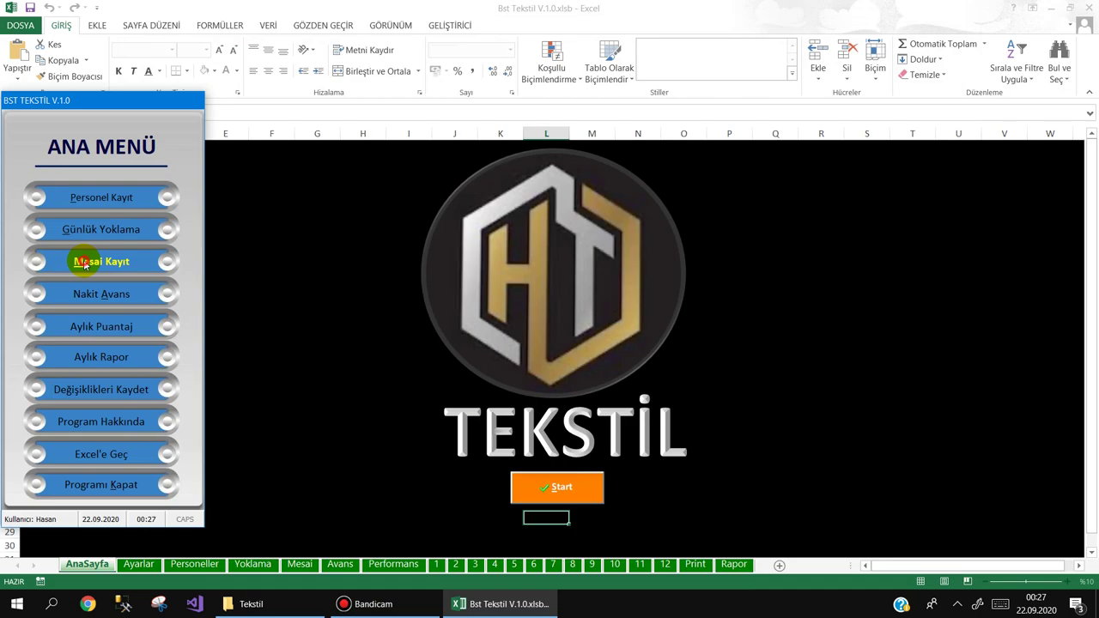
pyautogui.click(91, 261)
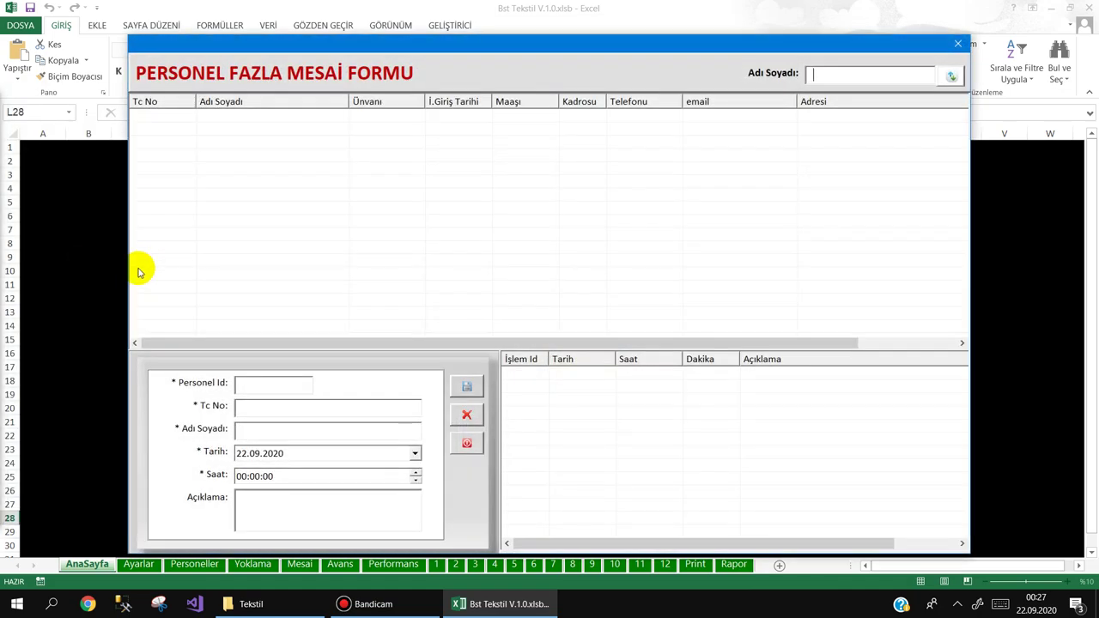
pyautogui.click(86, 289)
pyautogui.click(84, 321)
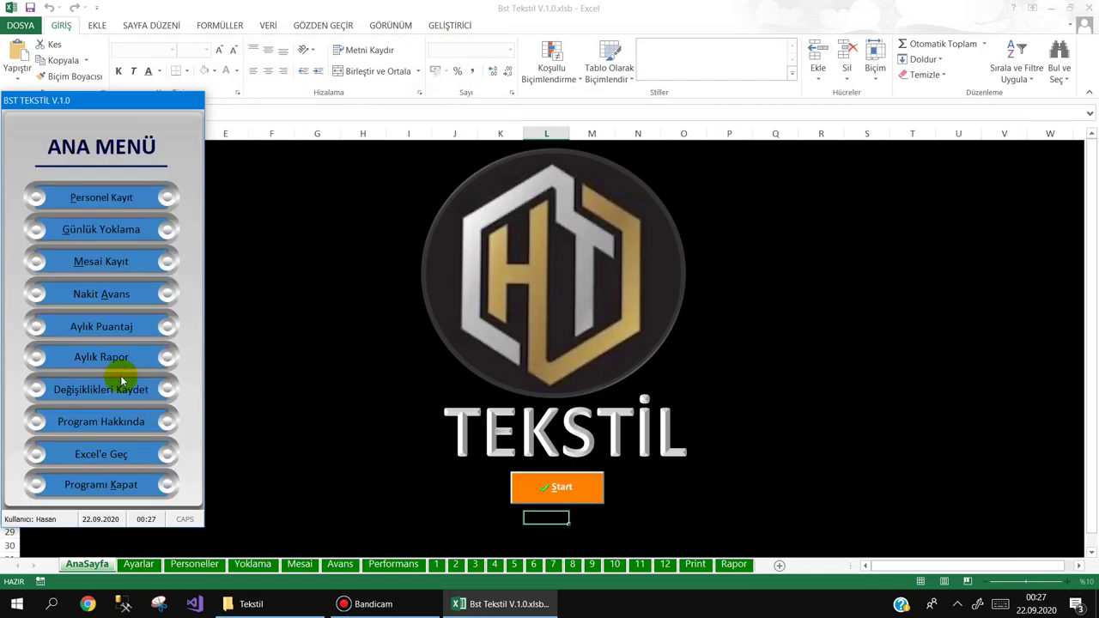
pyautogui.click(103, 356)
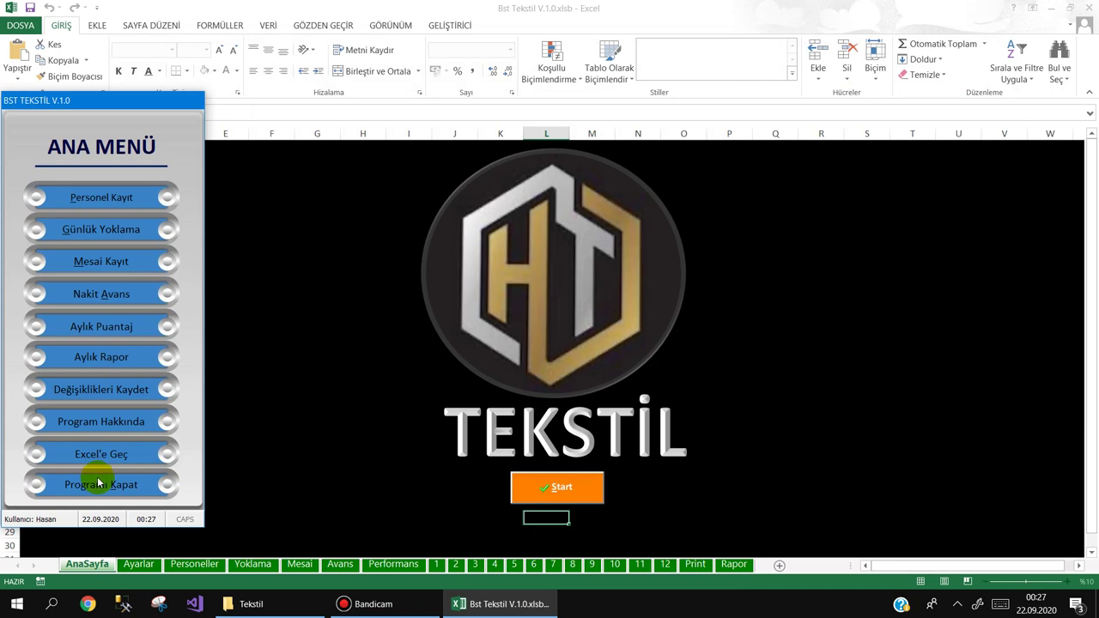
# Step: Quit the textile program with Programı Kapat and close the empty Excel window
pyautogui.click(99, 483)
pyautogui.click(569, 319)
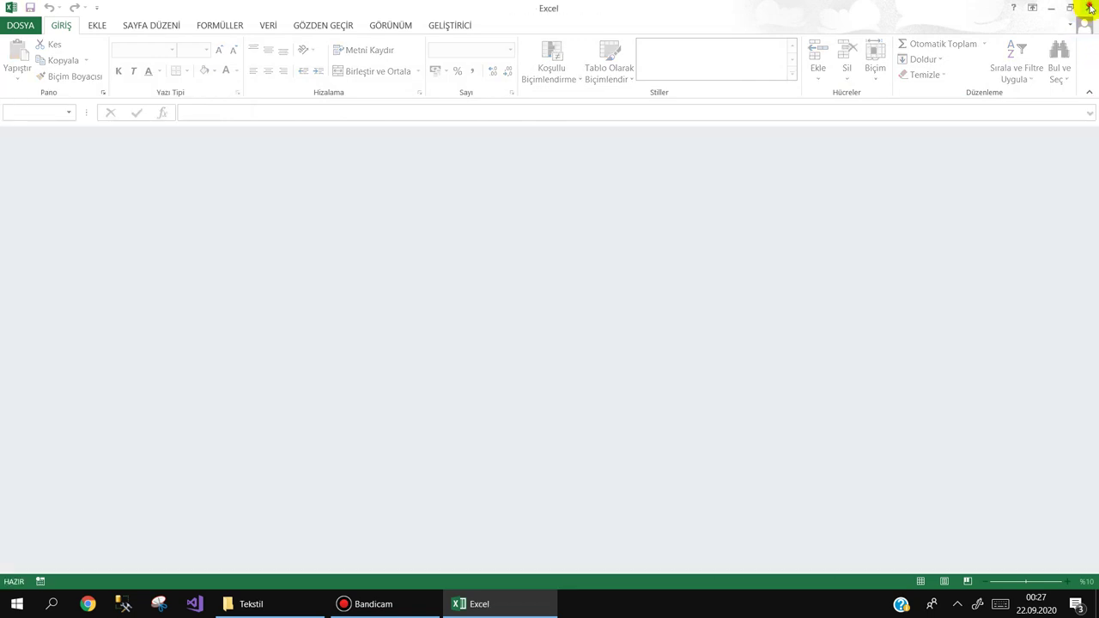
pyautogui.click(1089, 7)
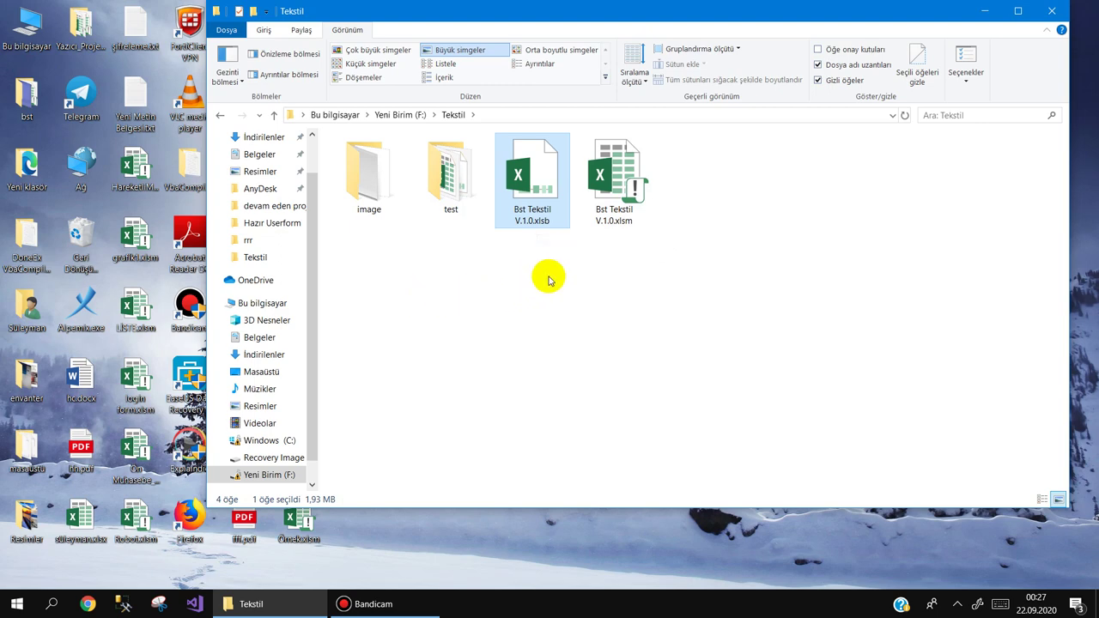
# Step: Launch Excel 2013 from Windows search and create a blank workbook
pyautogui.click(485, 275)
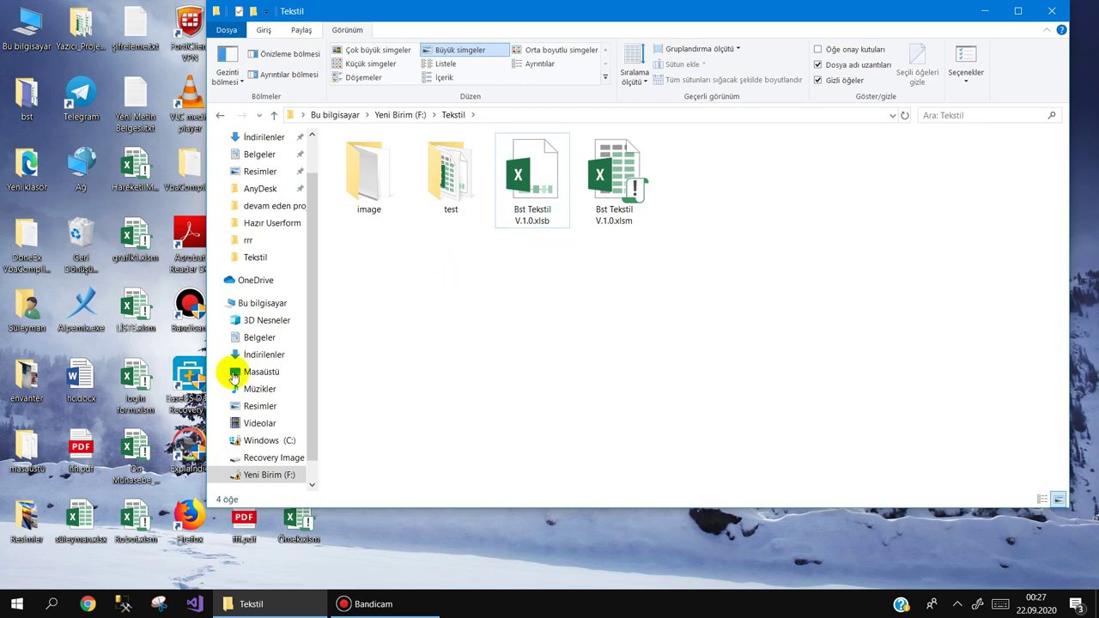
pyautogui.click(47, 603)
pyautogui.write('e')
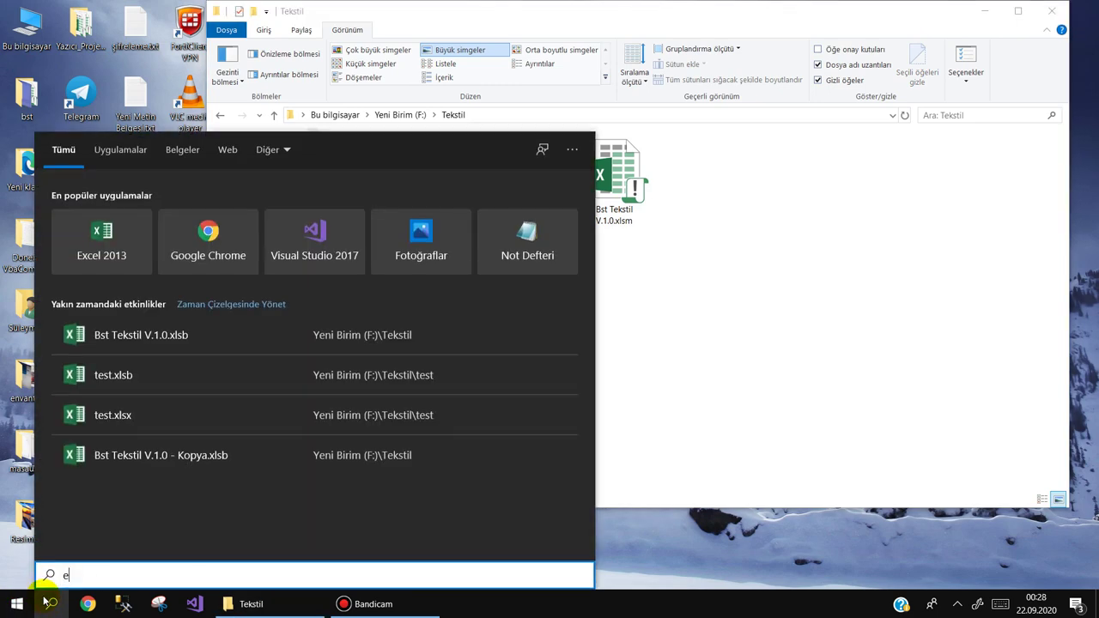
pyautogui.write('xce')
pyautogui.click(113, 212)
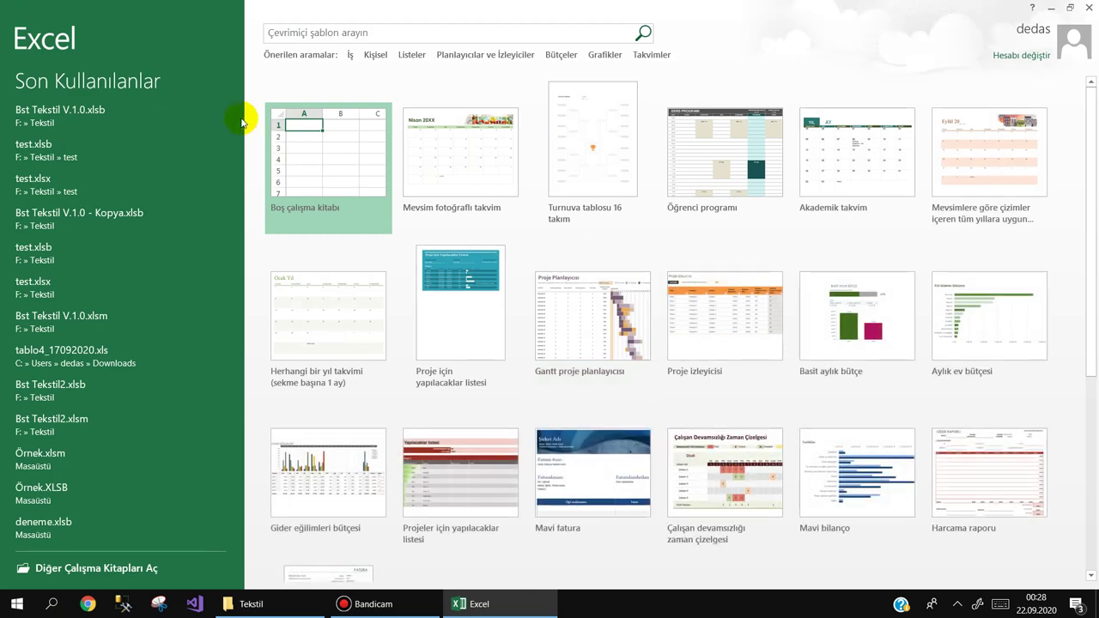
pyautogui.click(331, 160)
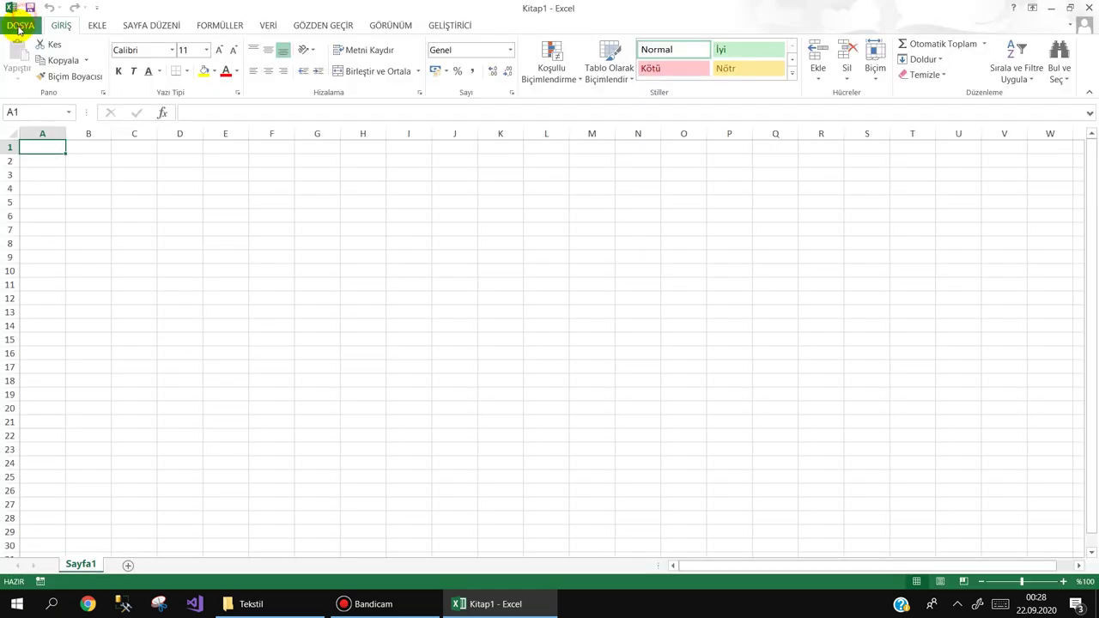
# Step: Browse to Tekstil > test, select test.xlsx and choose Aç ve Onar
pyautogui.click(19, 26)
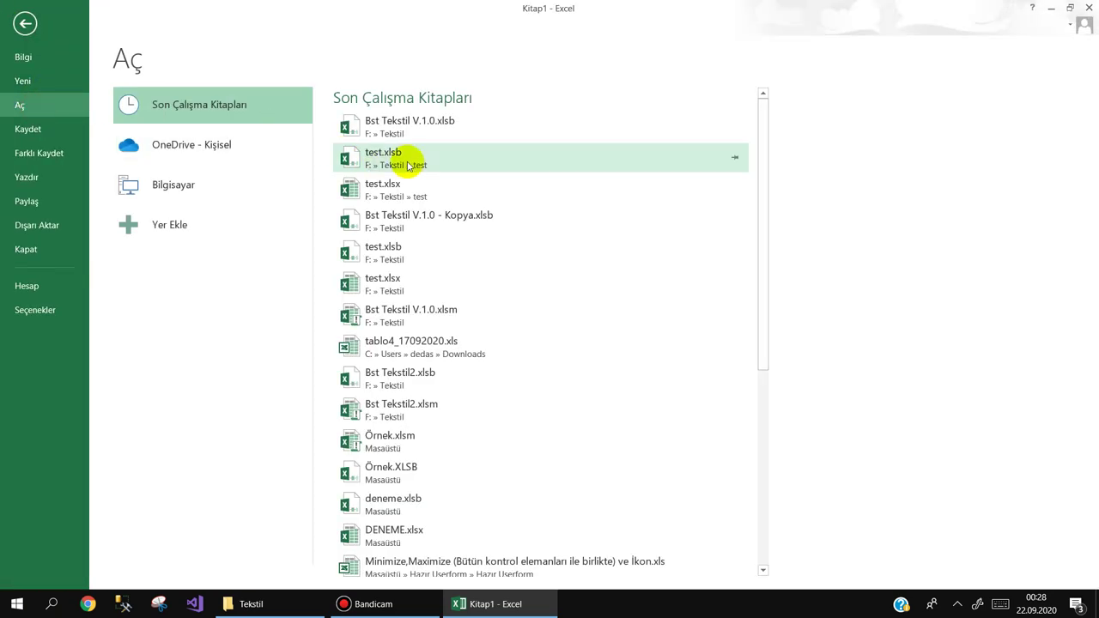
pyautogui.click(159, 219)
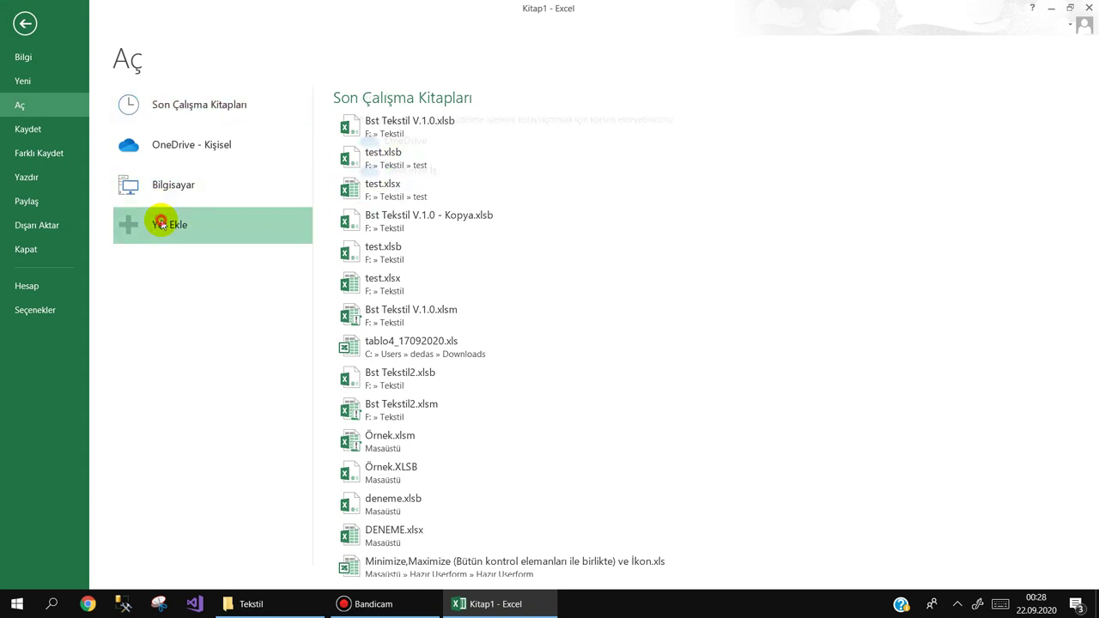
pyautogui.click(208, 194)
pyautogui.click(381, 179)
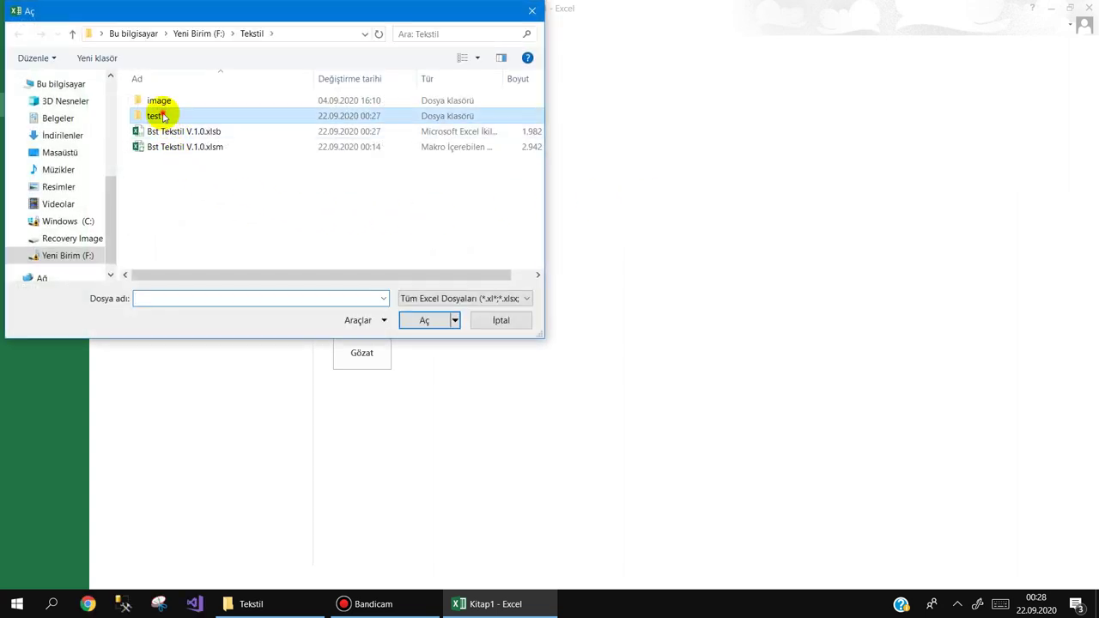
pyautogui.doubleClick(154, 115)
pyautogui.click(154, 120)
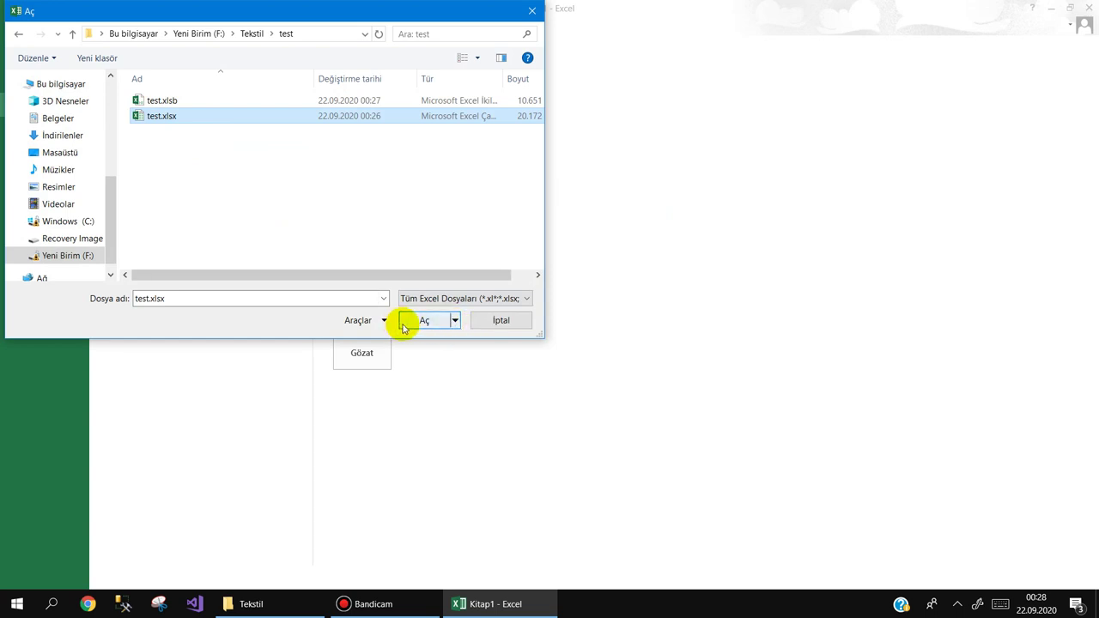
pyautogui.click(455, 321)
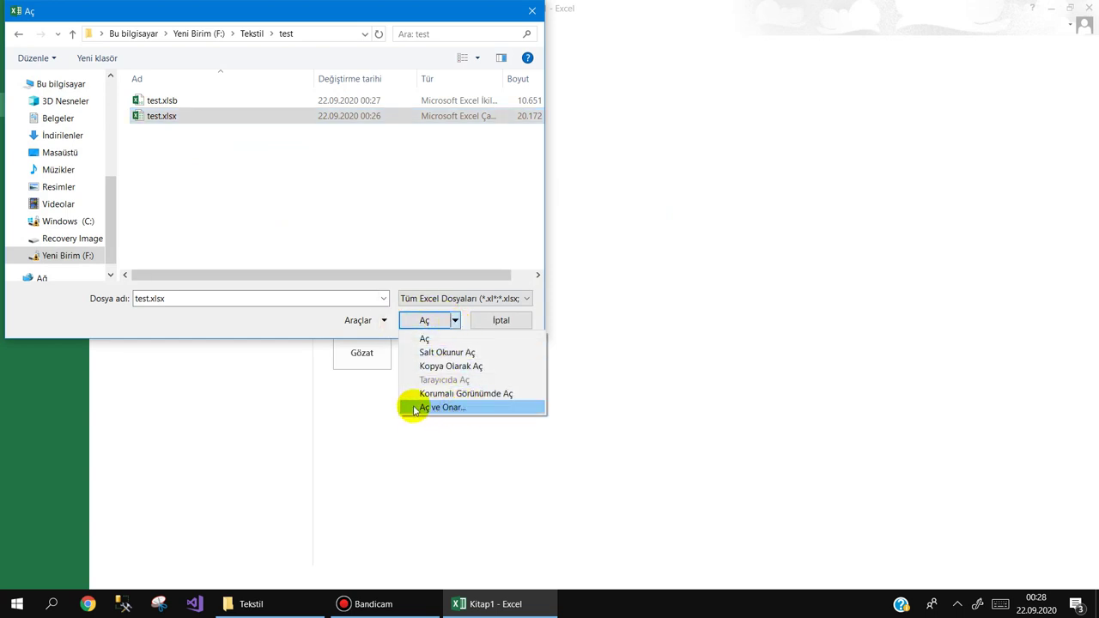
pyautogui.click(439, 409)
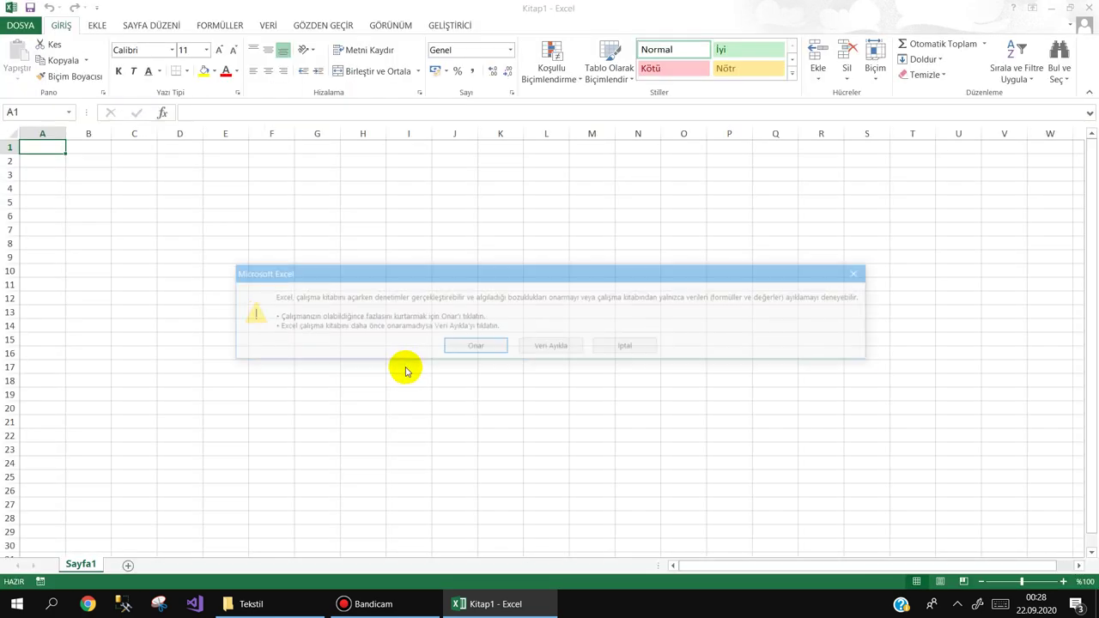
# Step: Repair test.xlsx, dismiss the report, close it without saving and exit Excel
pyautogui.click(471, 352)
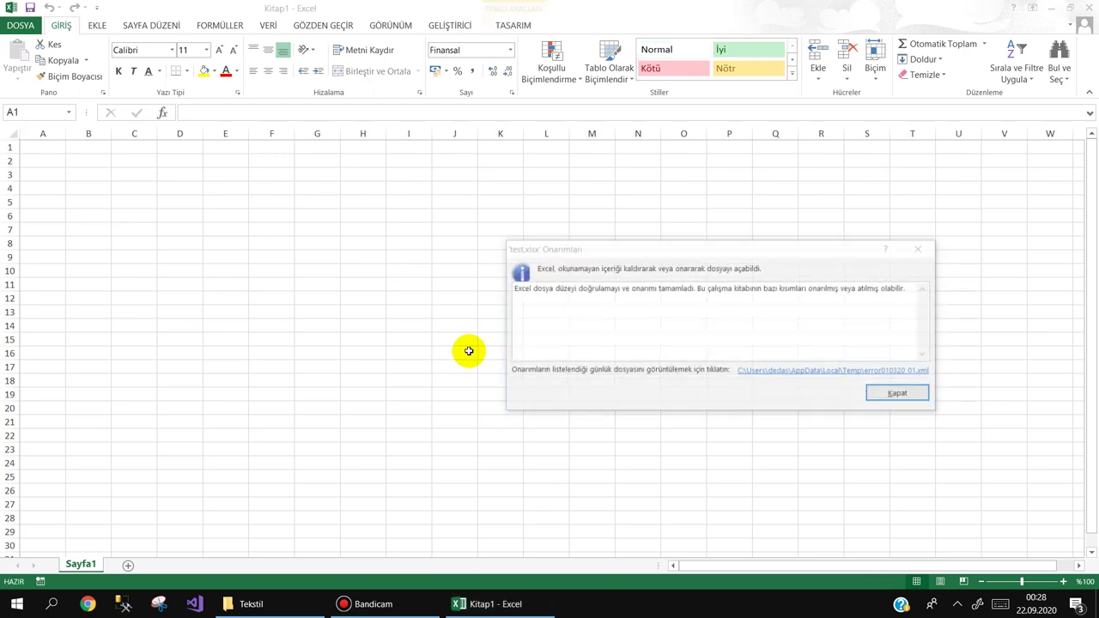
pyautogui.click(898, 393)
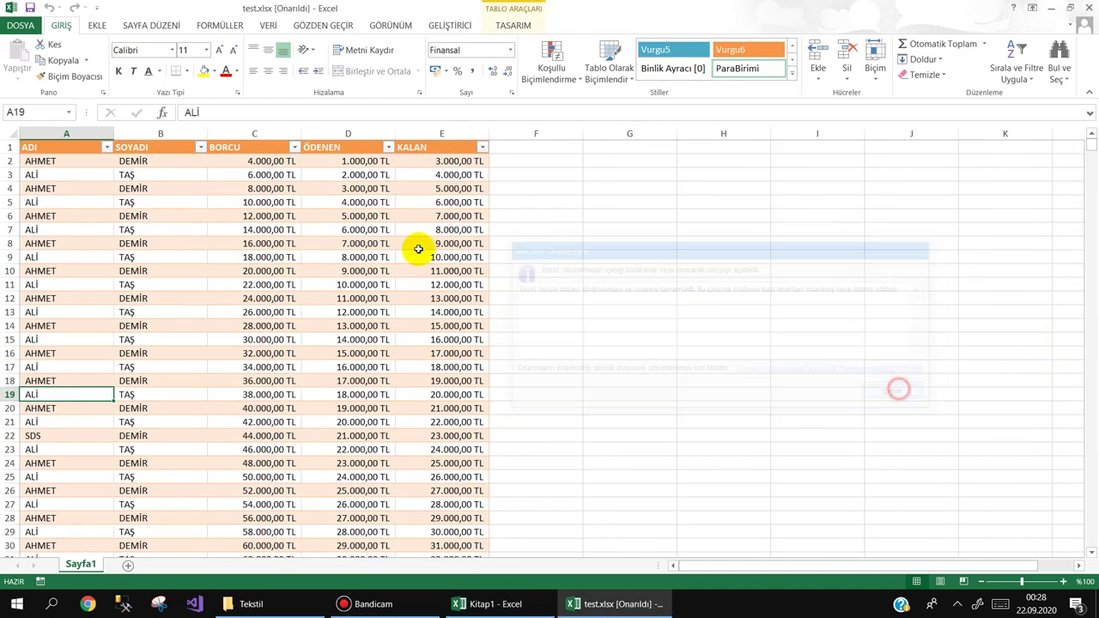
pyautogui.click(21, 25)
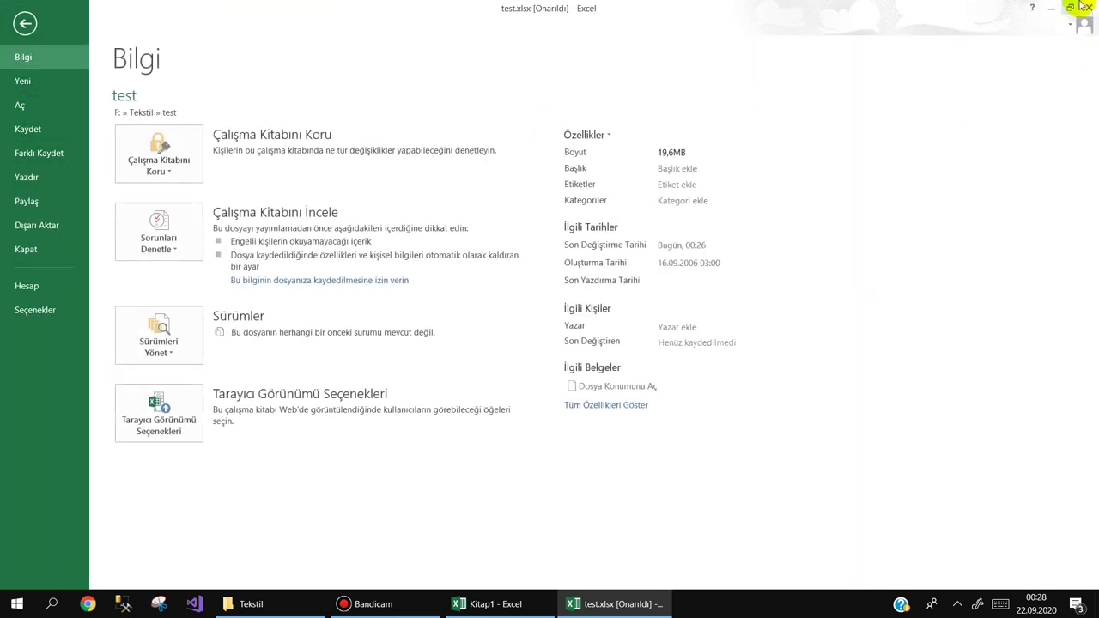
pyautogui.click(1090, 8)
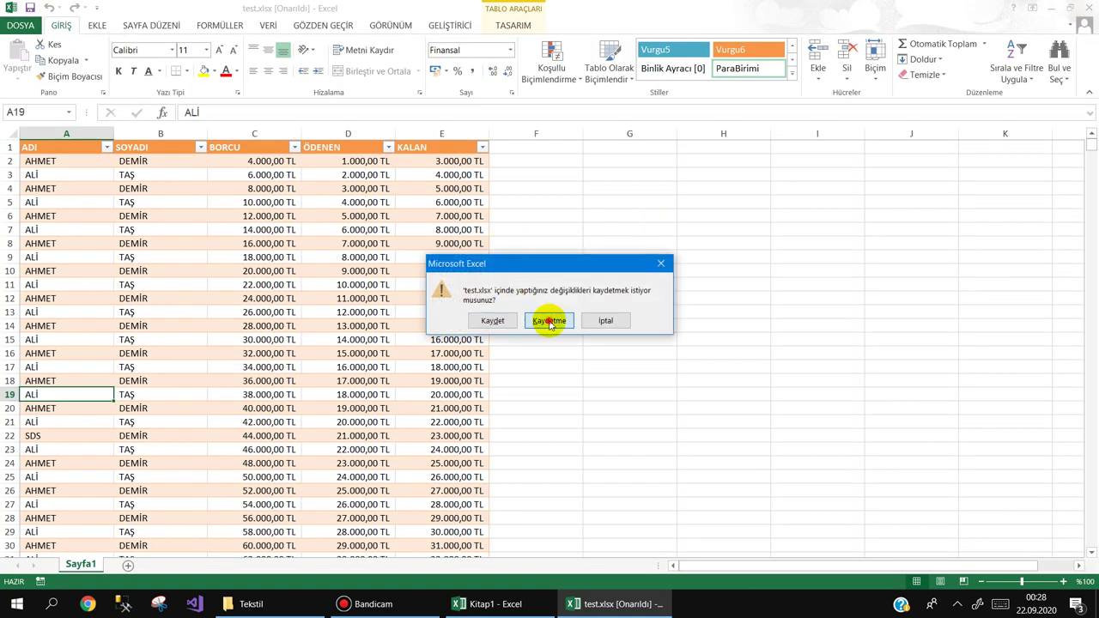
pyautogui.click(546, 320)
pyautogui.click(1090, 6)
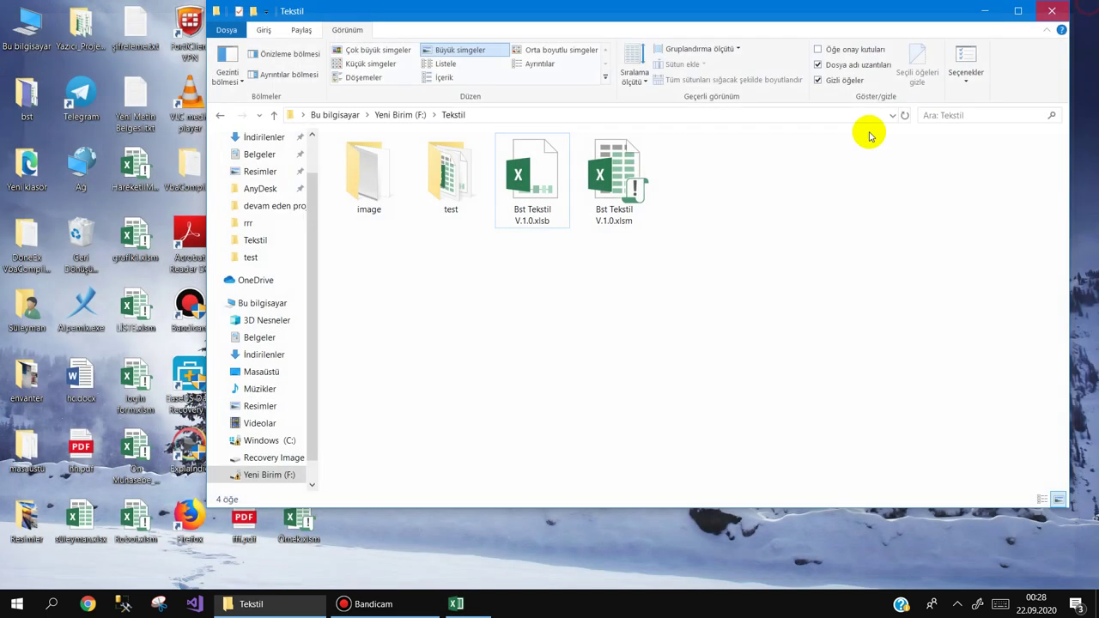
# Step: In the test folder, check sizes of test.xlsb (10,4 MB) and test.xlsx (19,6 MB), then select both
pyautogui.doubleClick(447, 176)
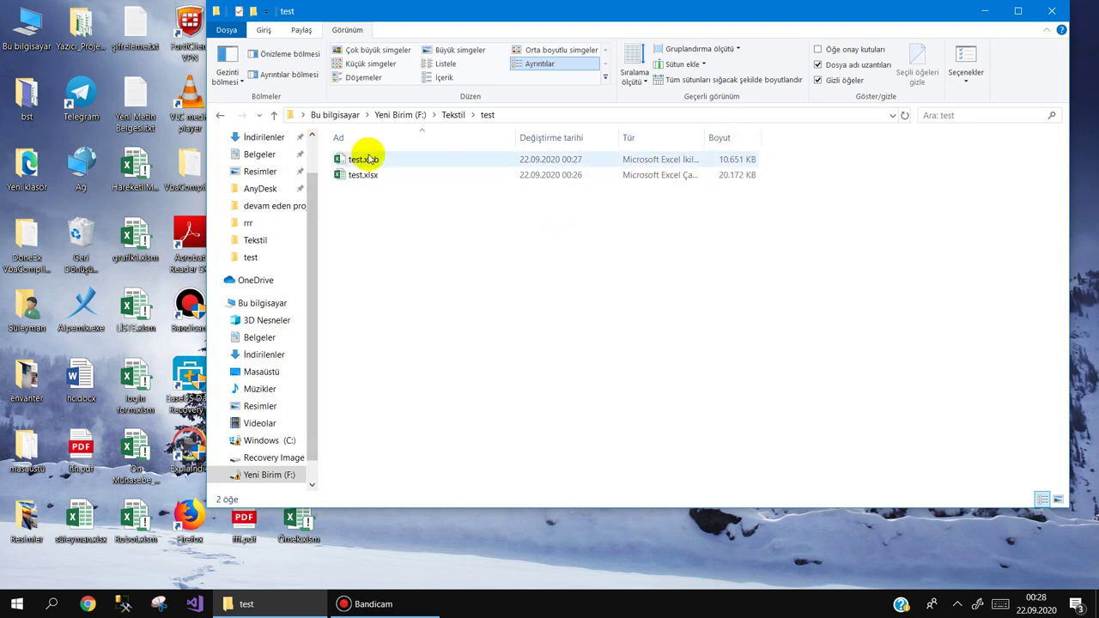
pyautogui.click(352, 162)
pyautogui.click(351, 161)
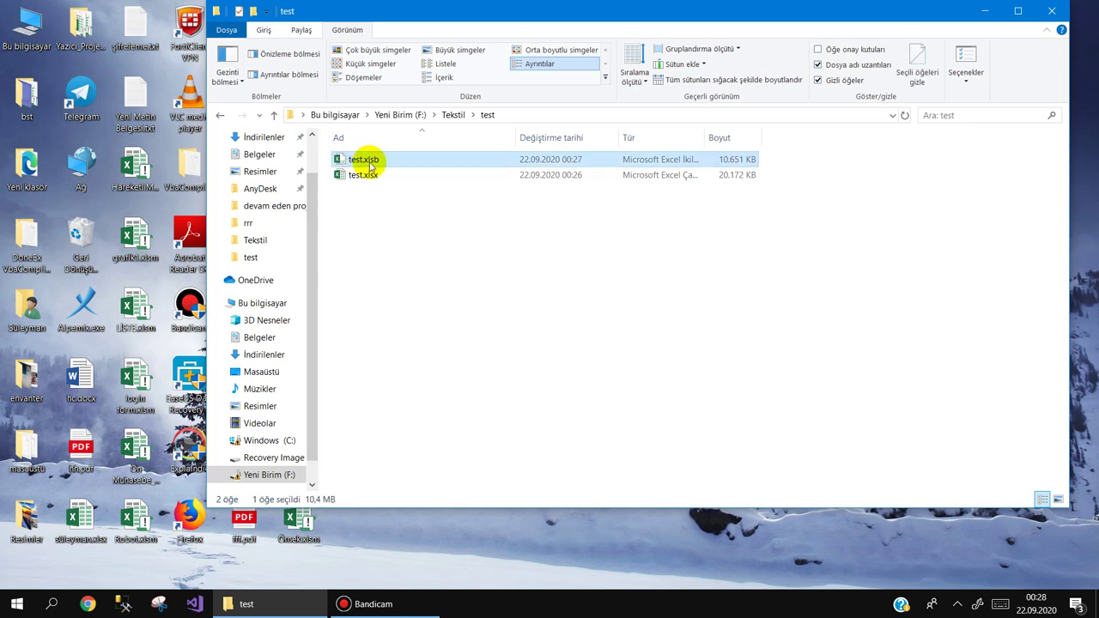
pyautogui.click(358, 179)
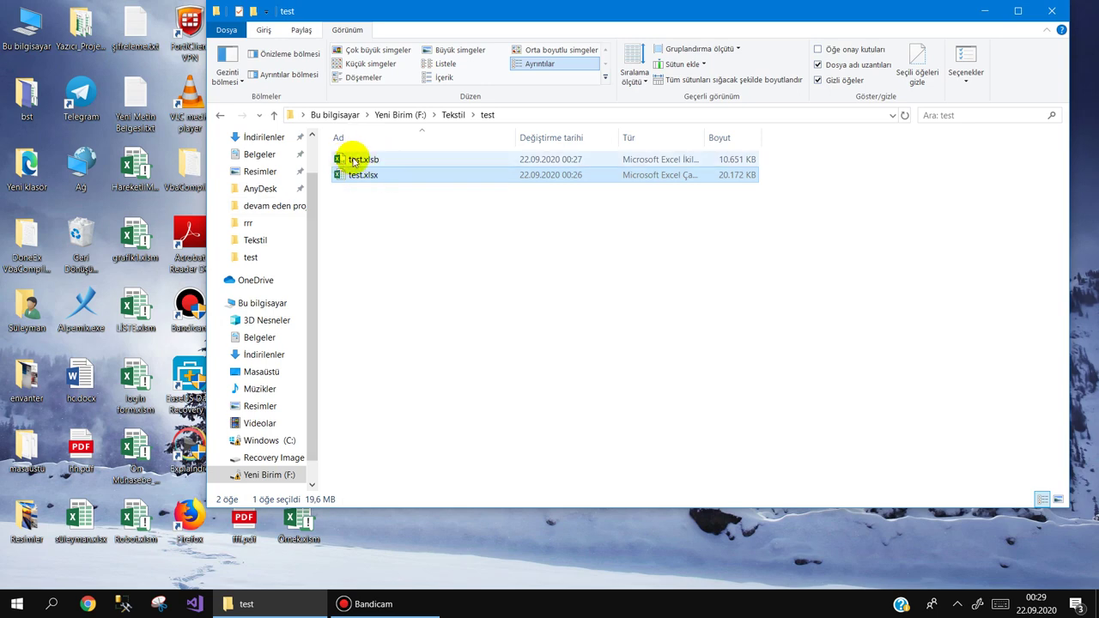
pyautogui.click(329, 206)
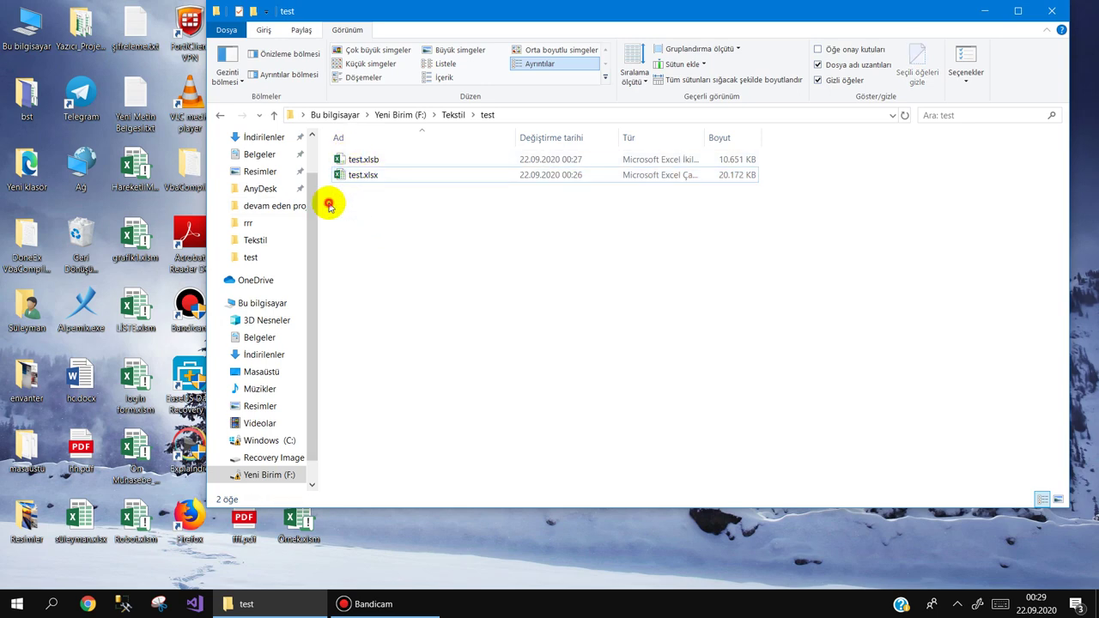
pyautogui.moveTo(329, 206); pyautogui.dragTo(382, 216)
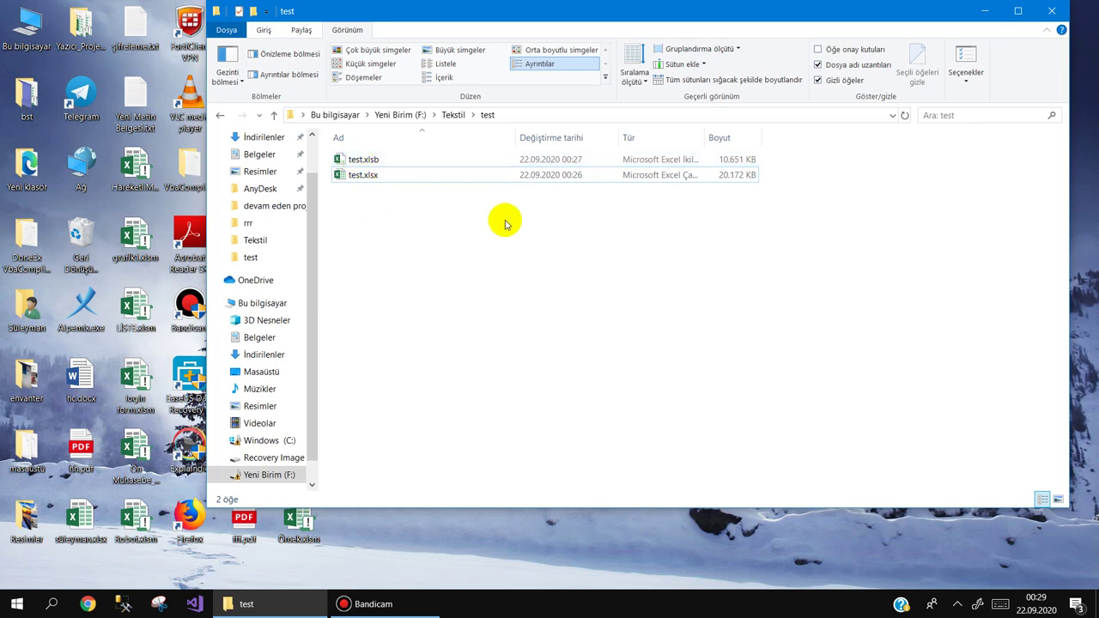
pyautogui.moveTo(796, 157); pyautogui.dragTo(338, 180)
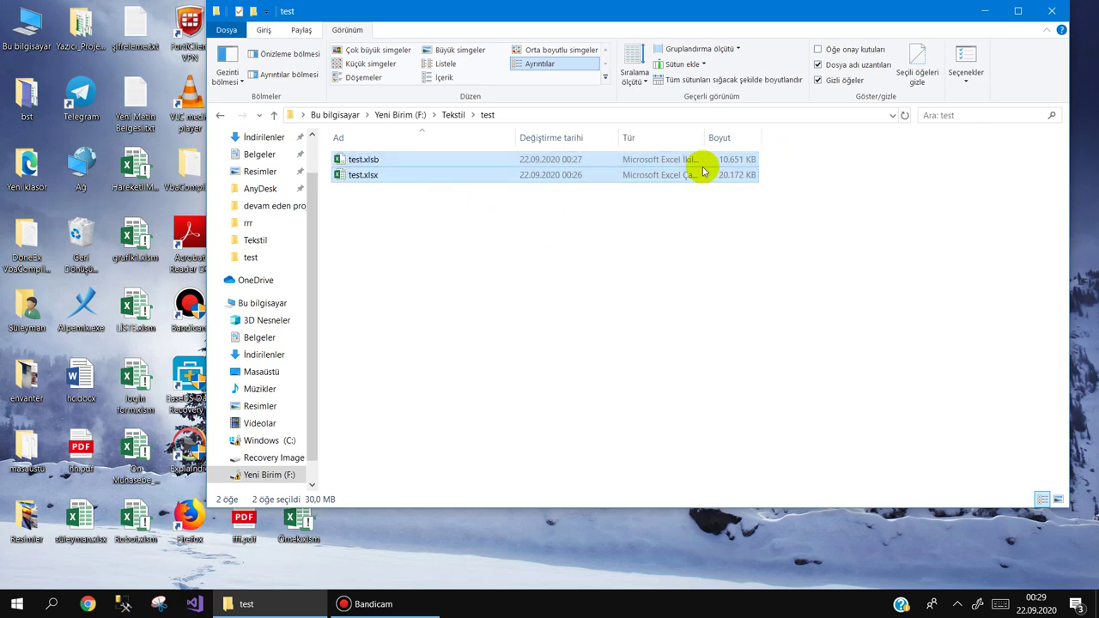
pyautogui.click(360, 212)
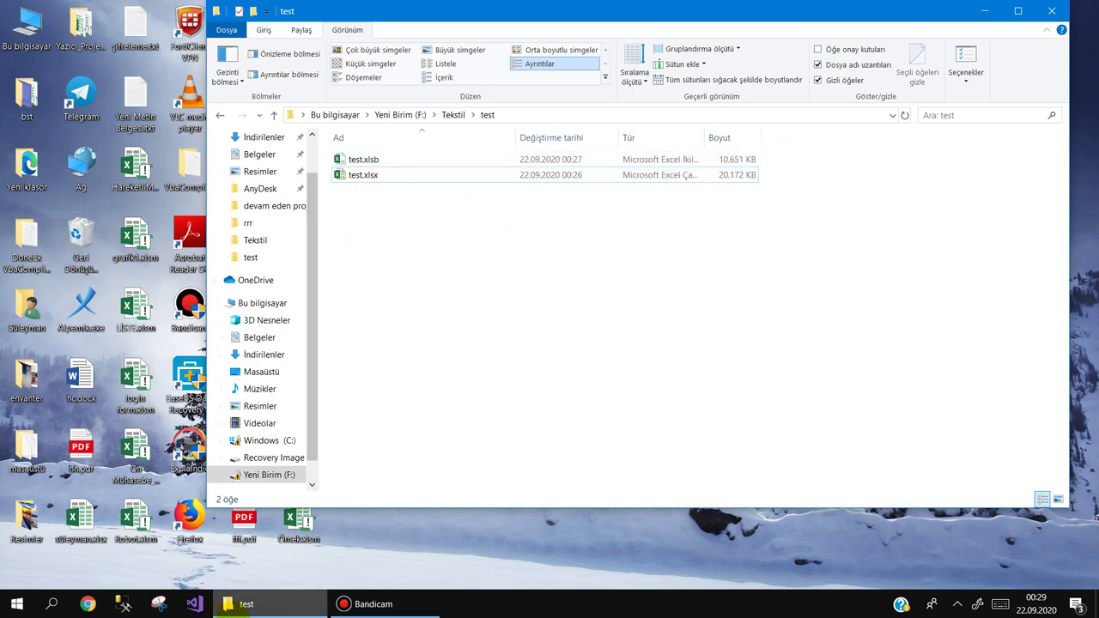
pyautogui.click(348, 606)
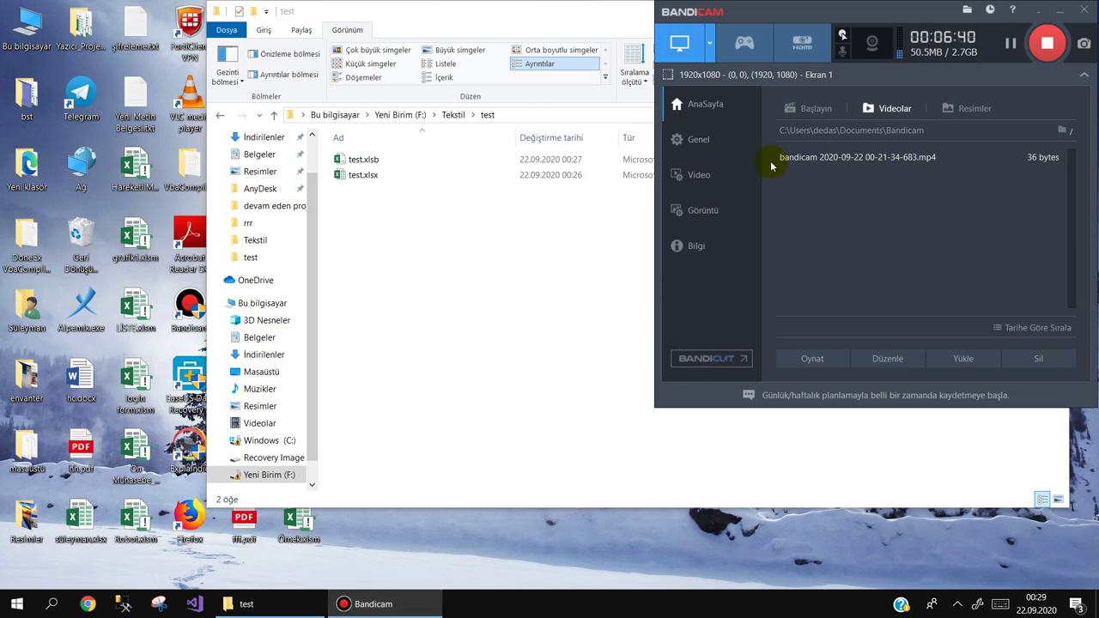